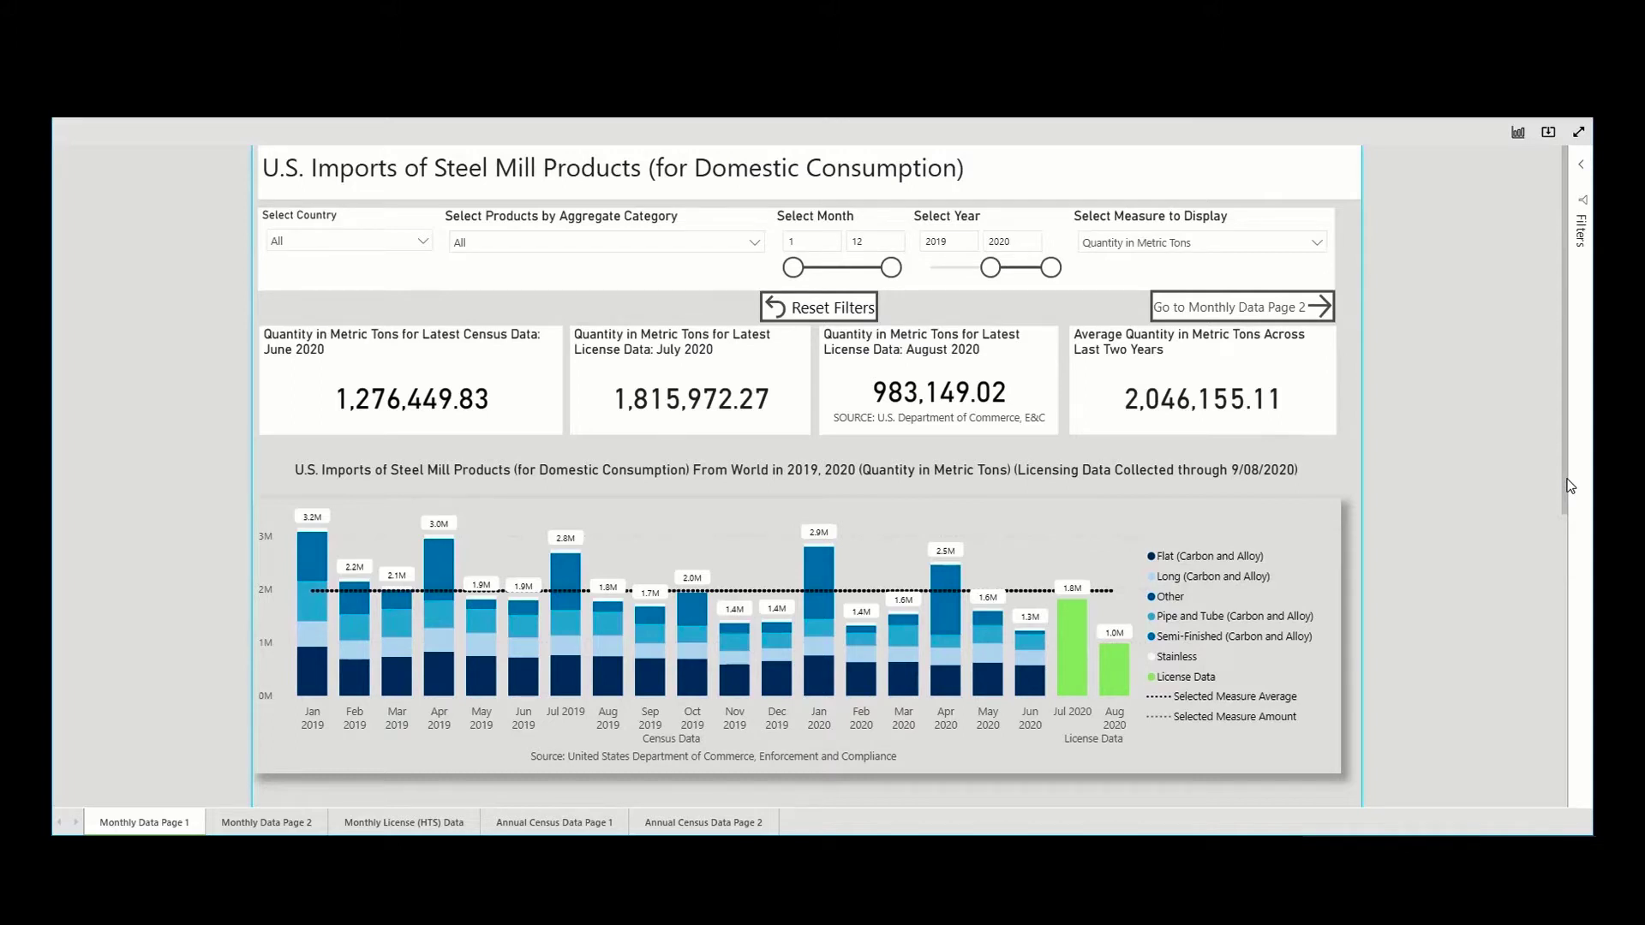
Scroll Monthly Data Page 1 down to the country-by-month imports table.
drag(1570, 486, 1557, 733)
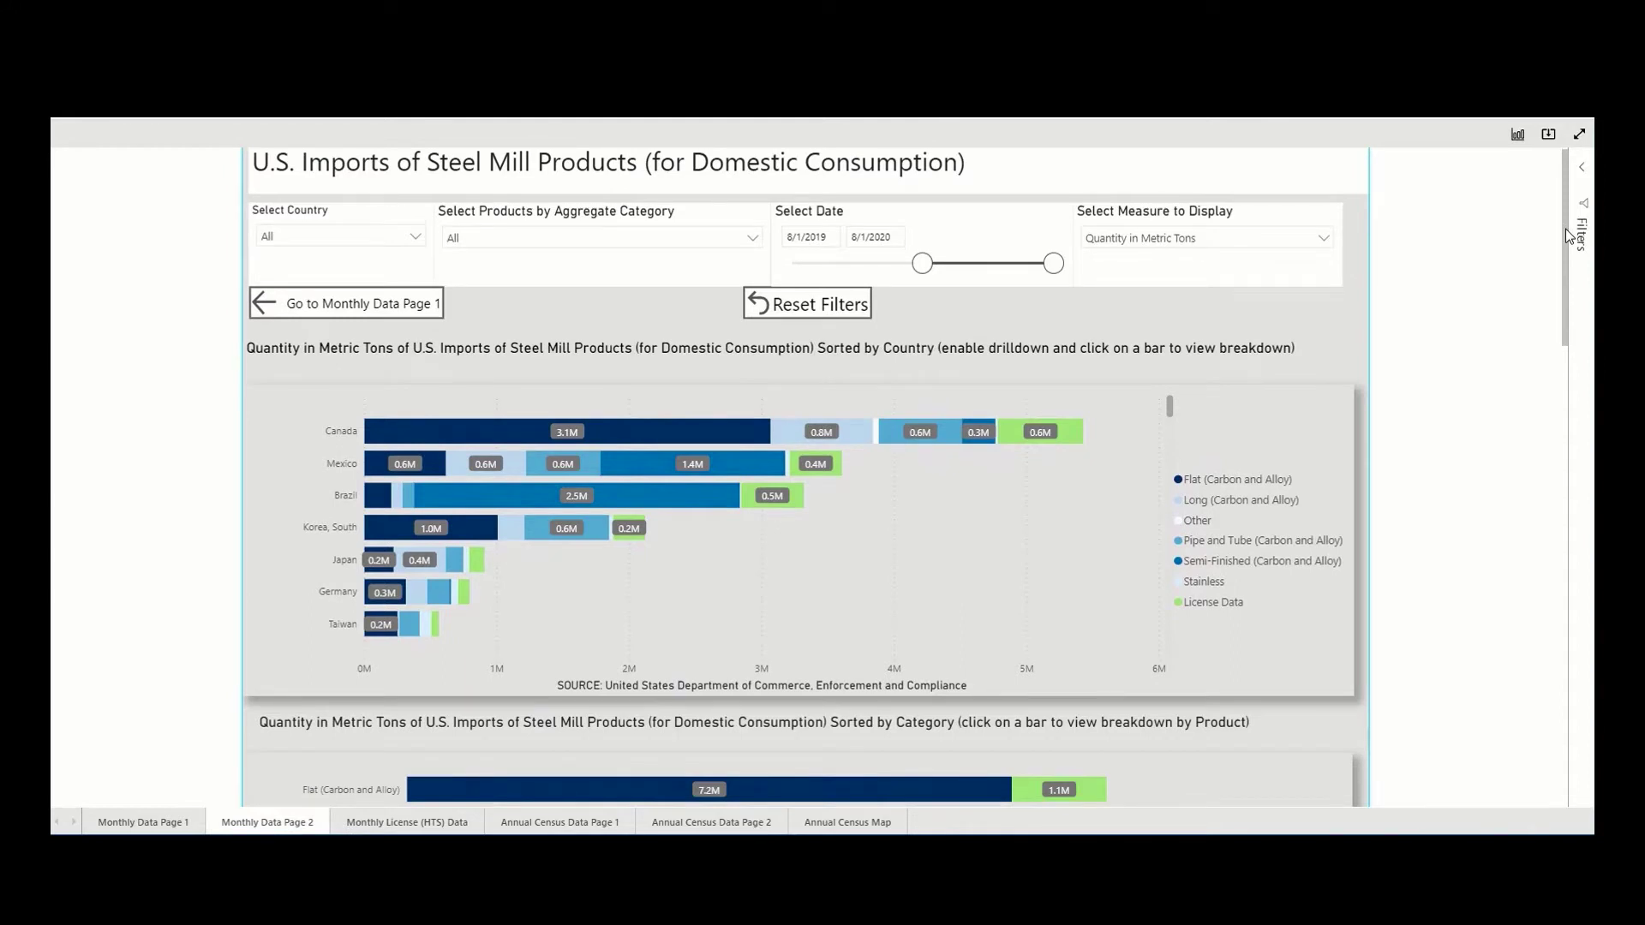
Scroll Monthly Data Page 2 down to the world import map and Austria line chart.
drag(1566, 229, 1528, 545)
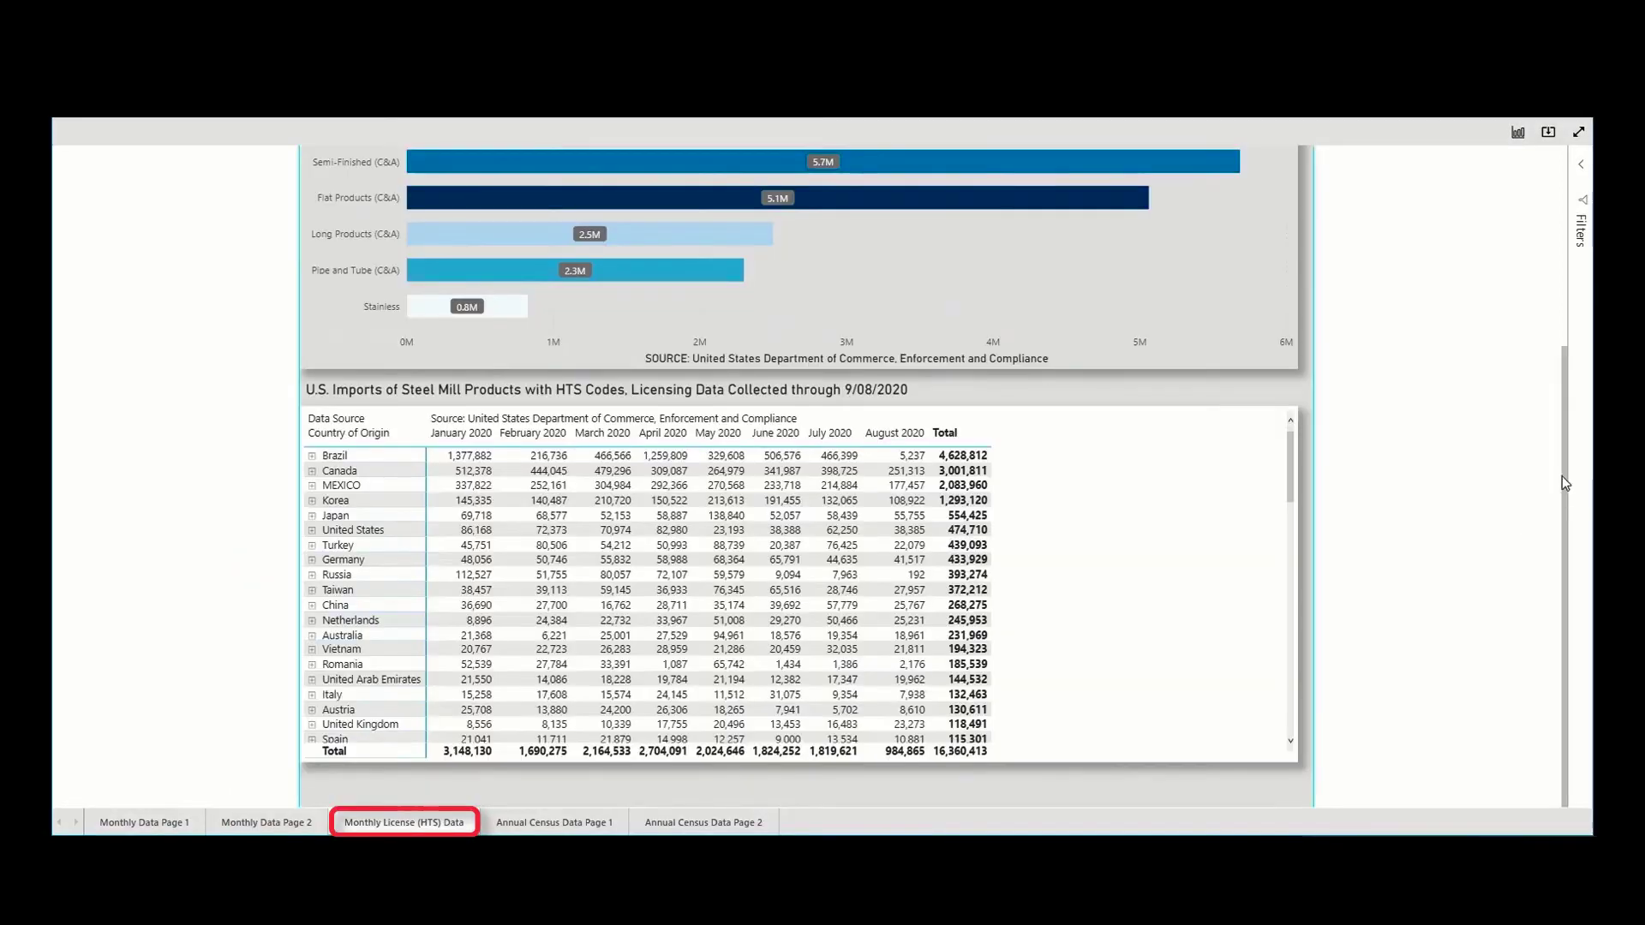
Scroll the Monthly License (HTS) Data page down to its country-of-origin licensing table.
scroll(1561, 477, up, 4)
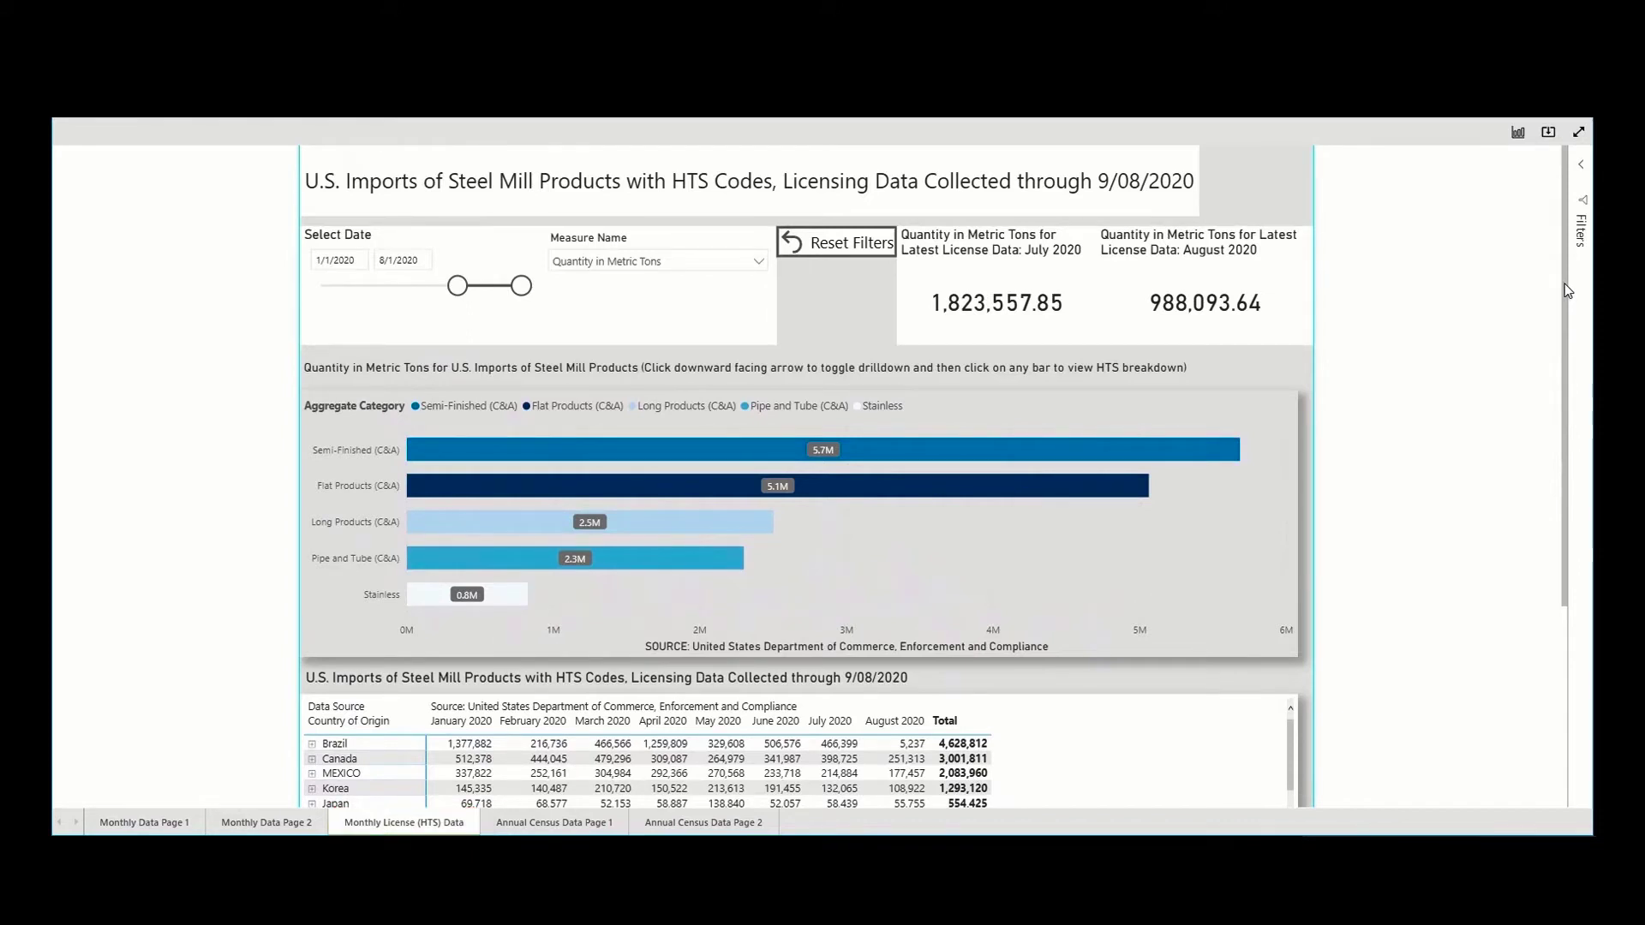
drag(1565, 285, 1564, 286)
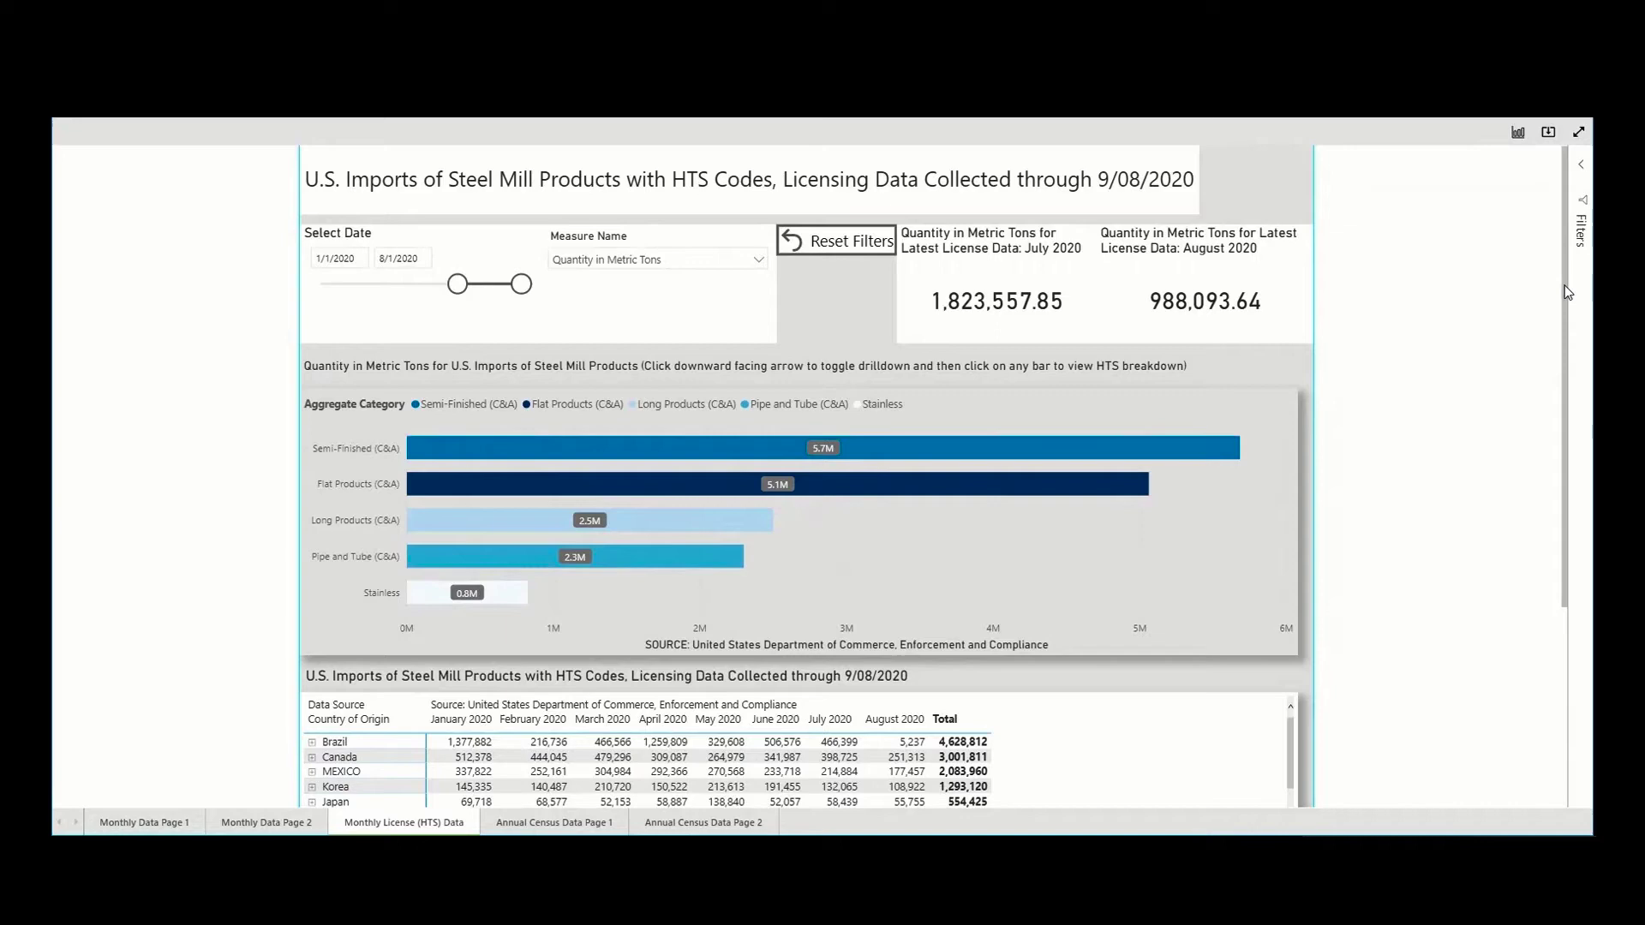
drag(1564, 285, 1533, 481)
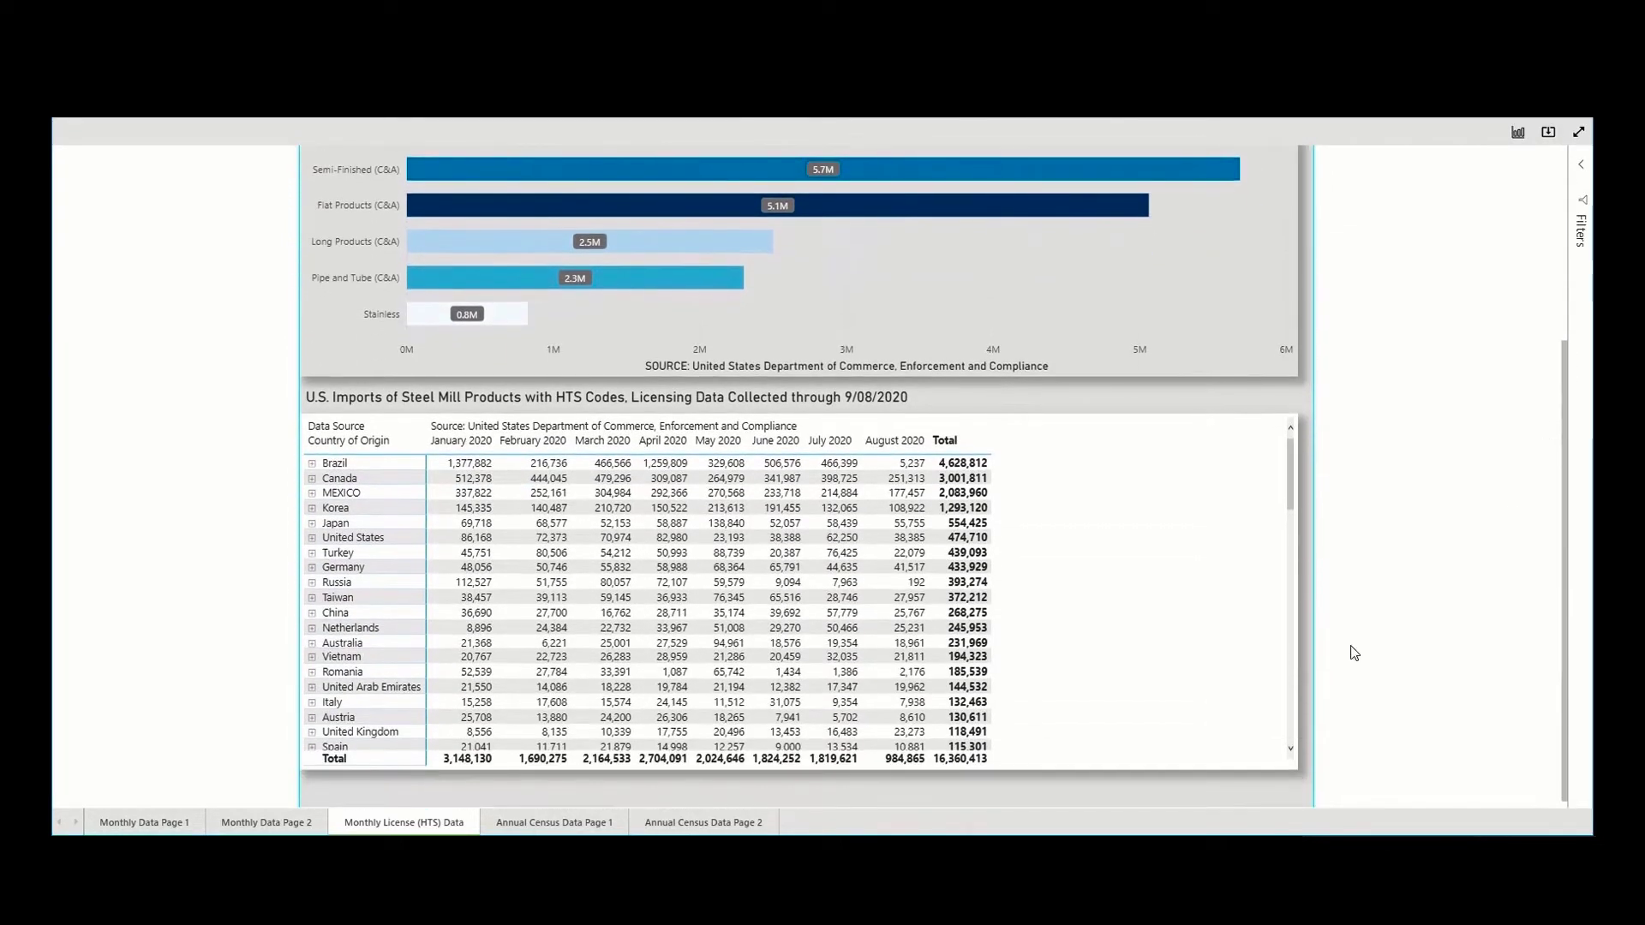
Open Annual Census Data Page 1 and view its slicers, 2010–2020 chart and country-by-year table.
click(599, 824)
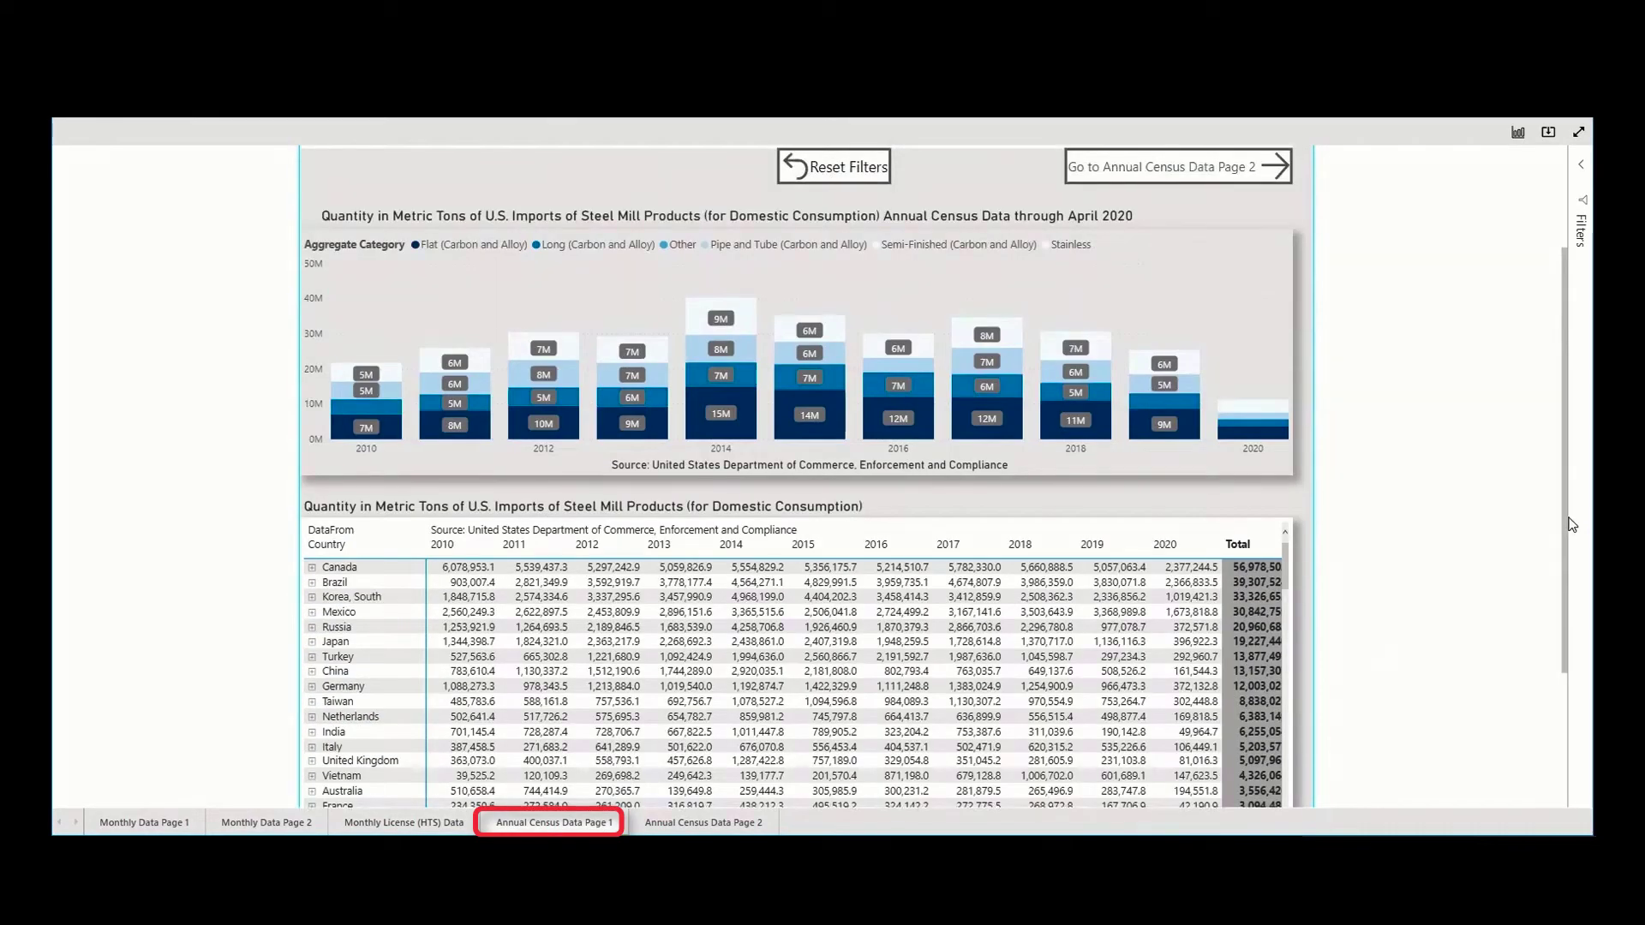
drag(1570, 525, 1570, 393)
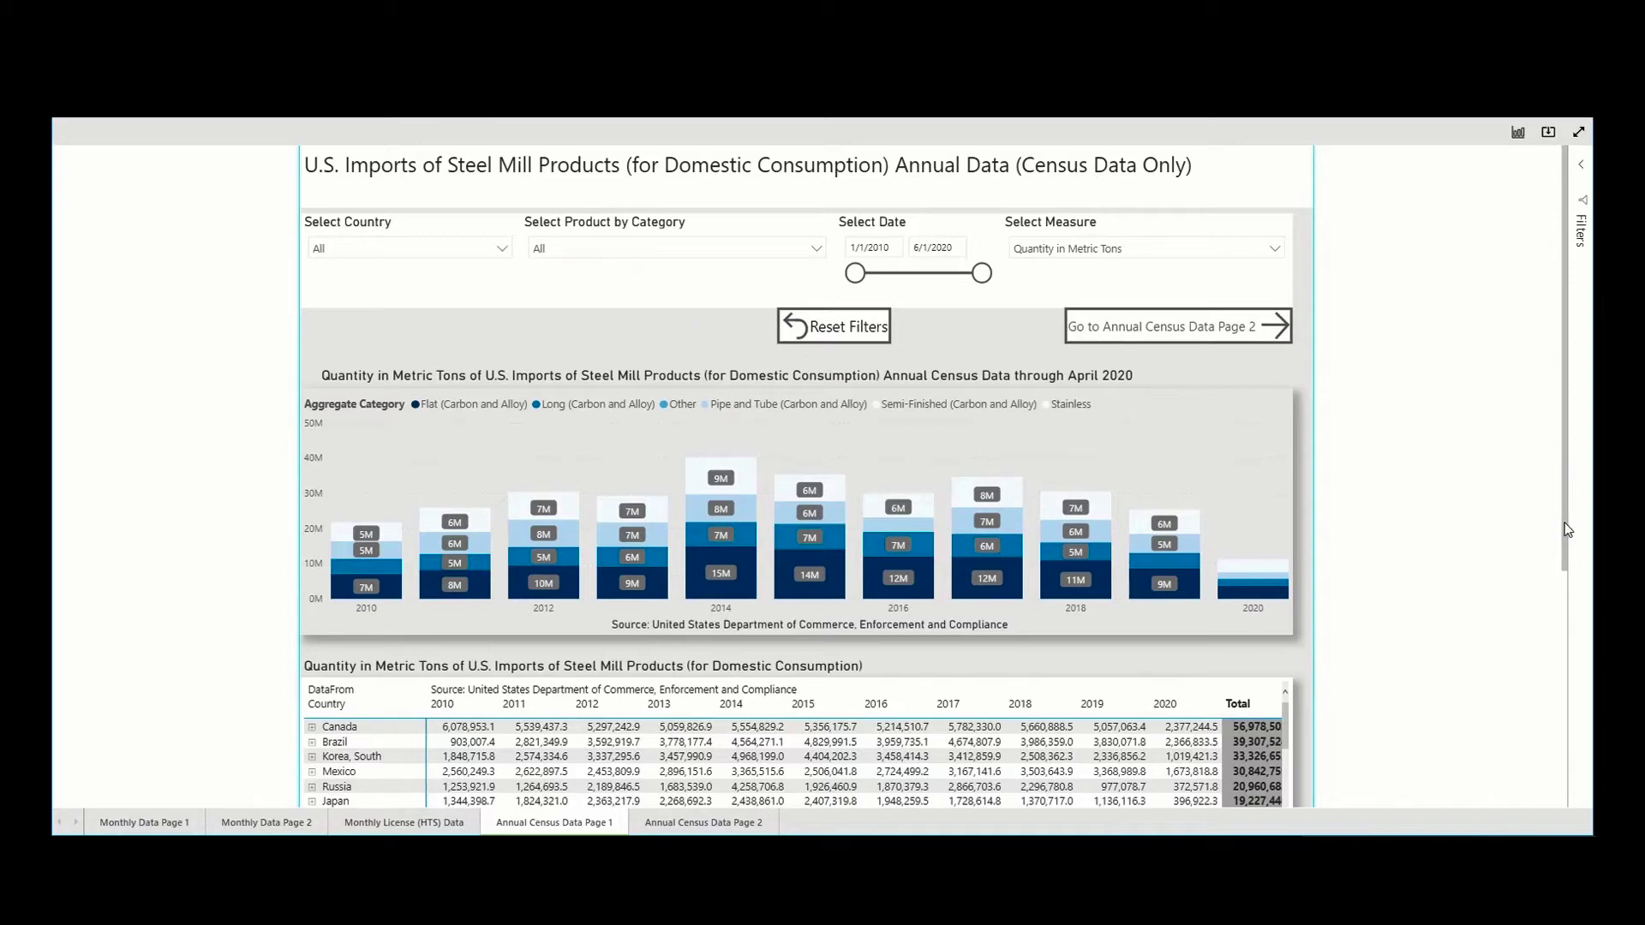
drag(1563, 537, 1542, 647)
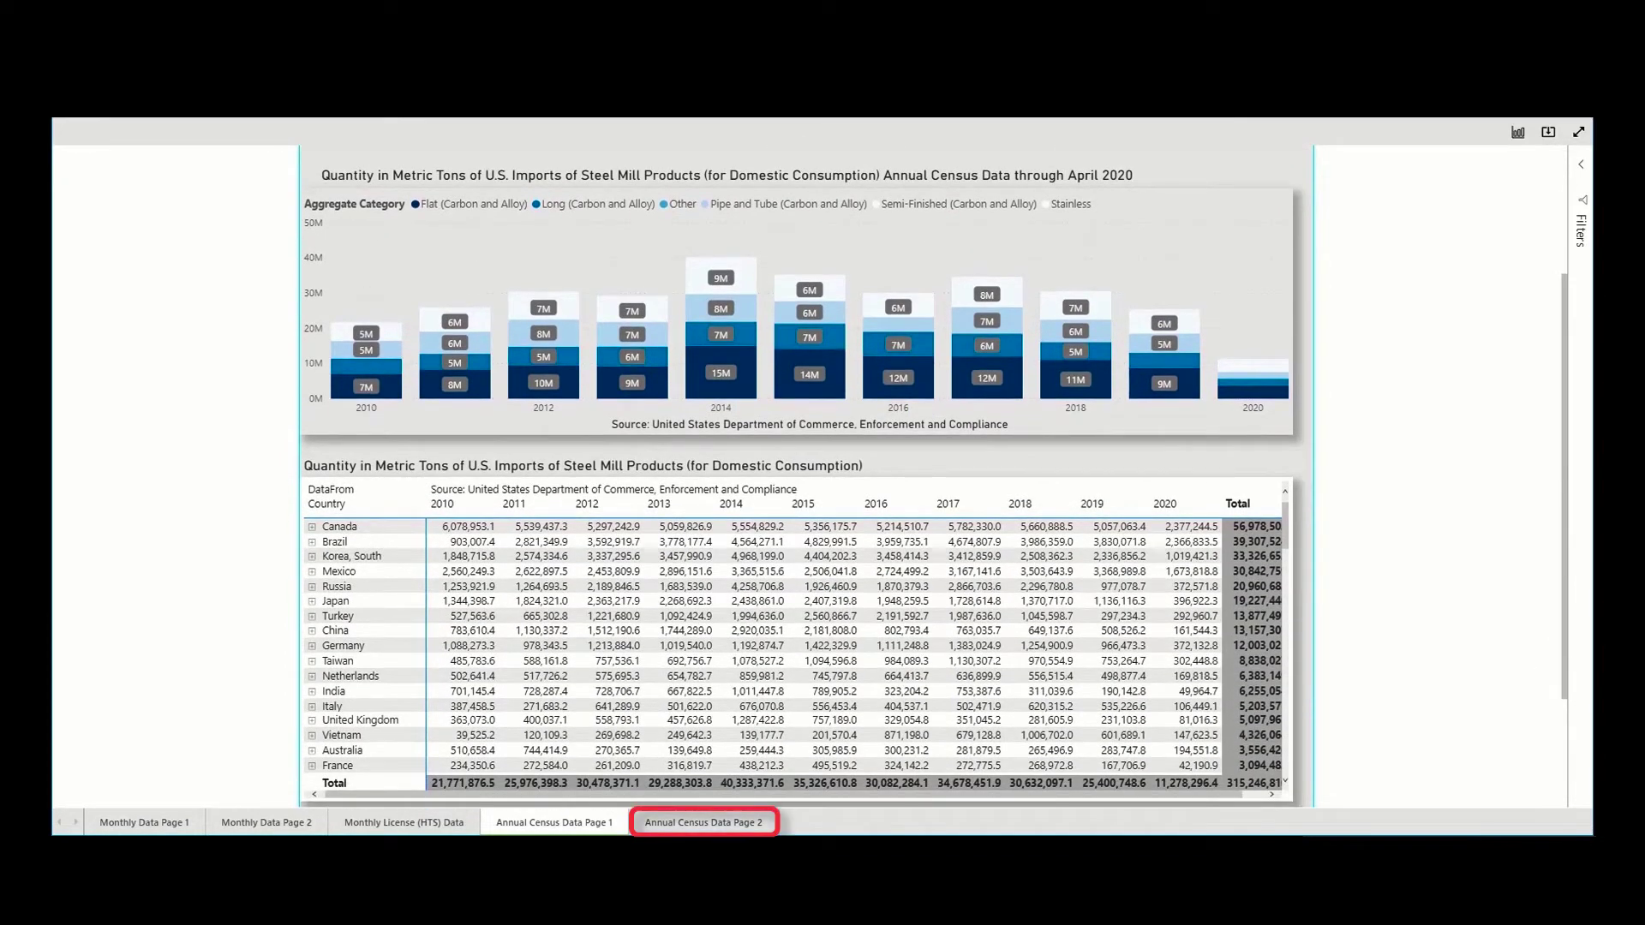
Open Annual Census Data Page 2, view its line charts, then return to the top.
click(736, 830)
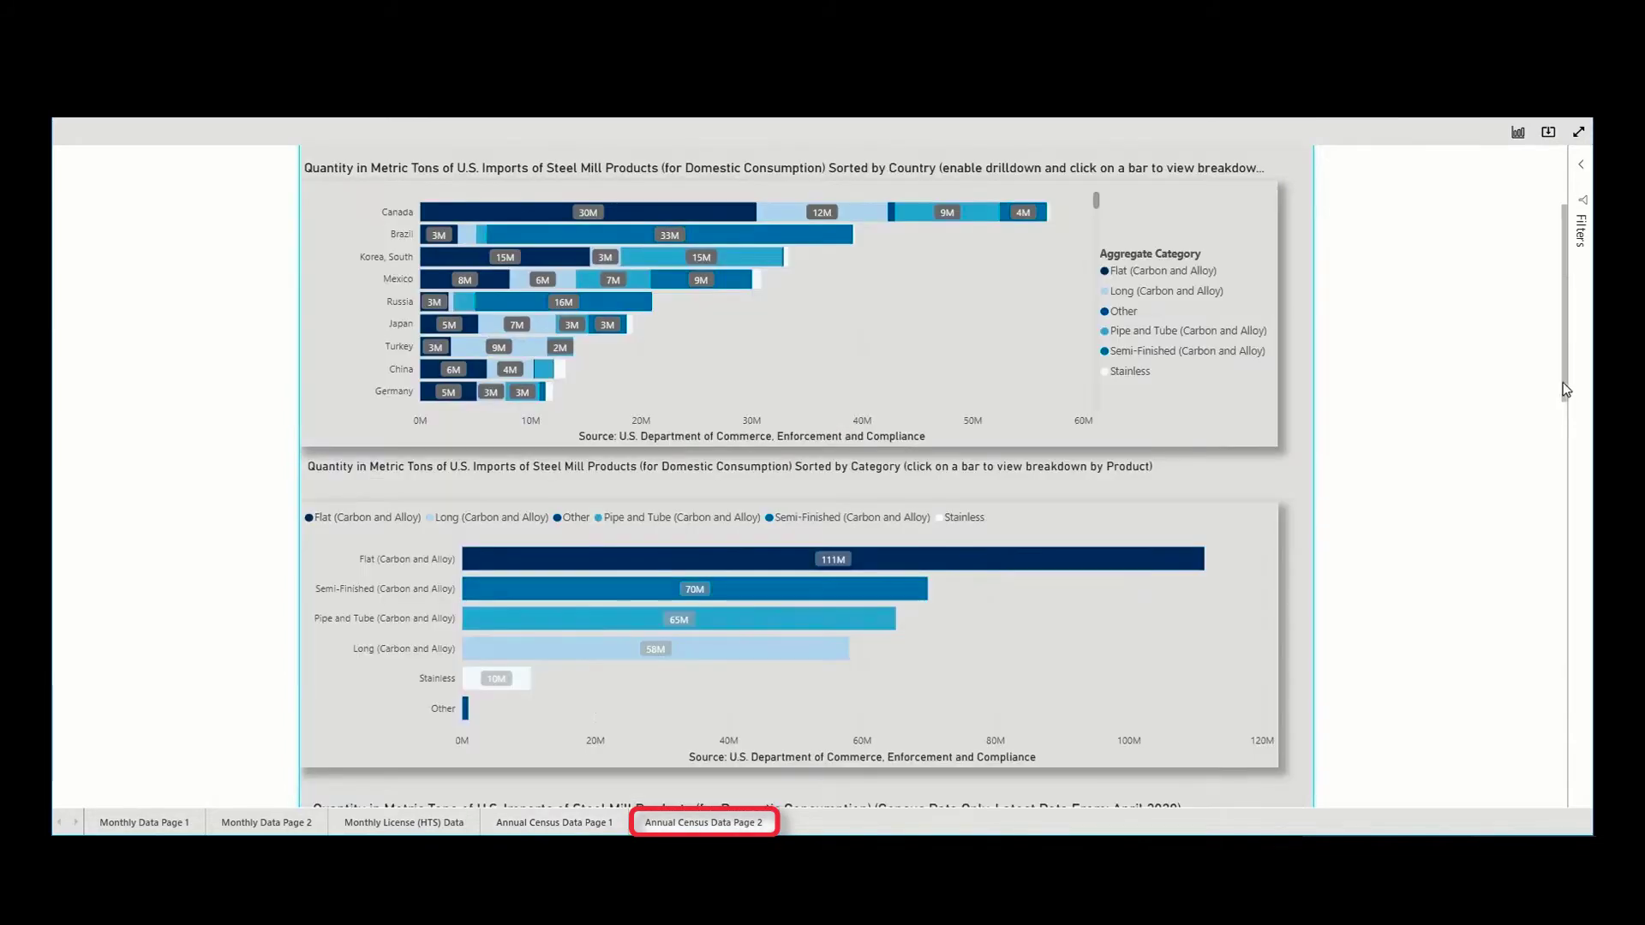
drag(1563, 382, 1563, 328)
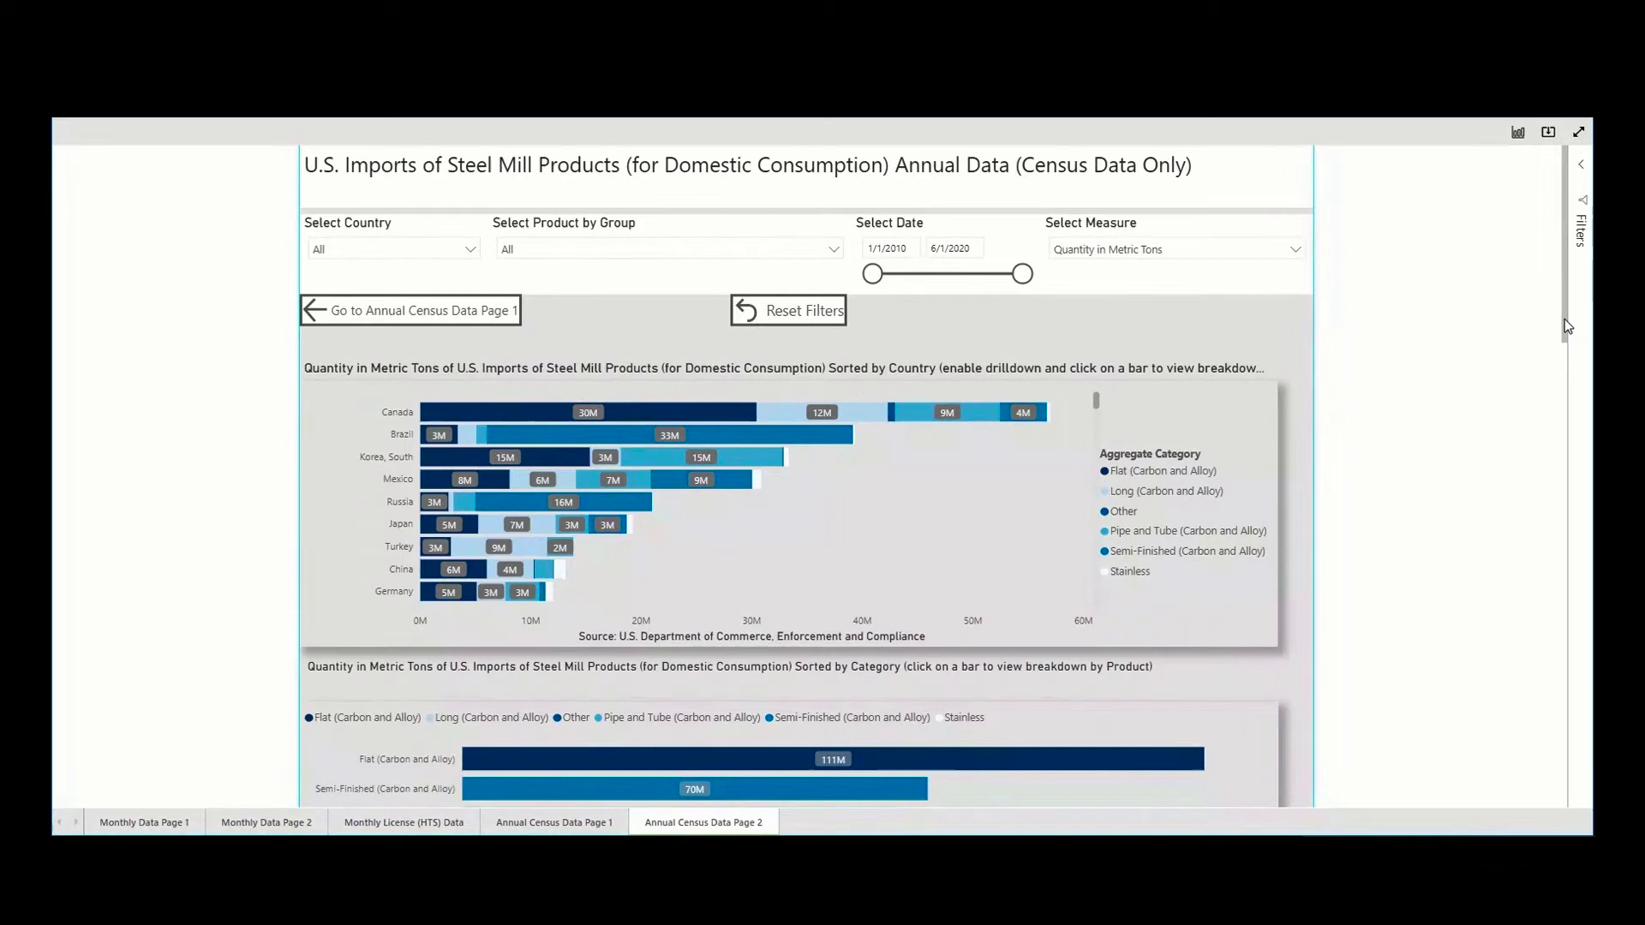
drag(1565, 319, 1525, 760)
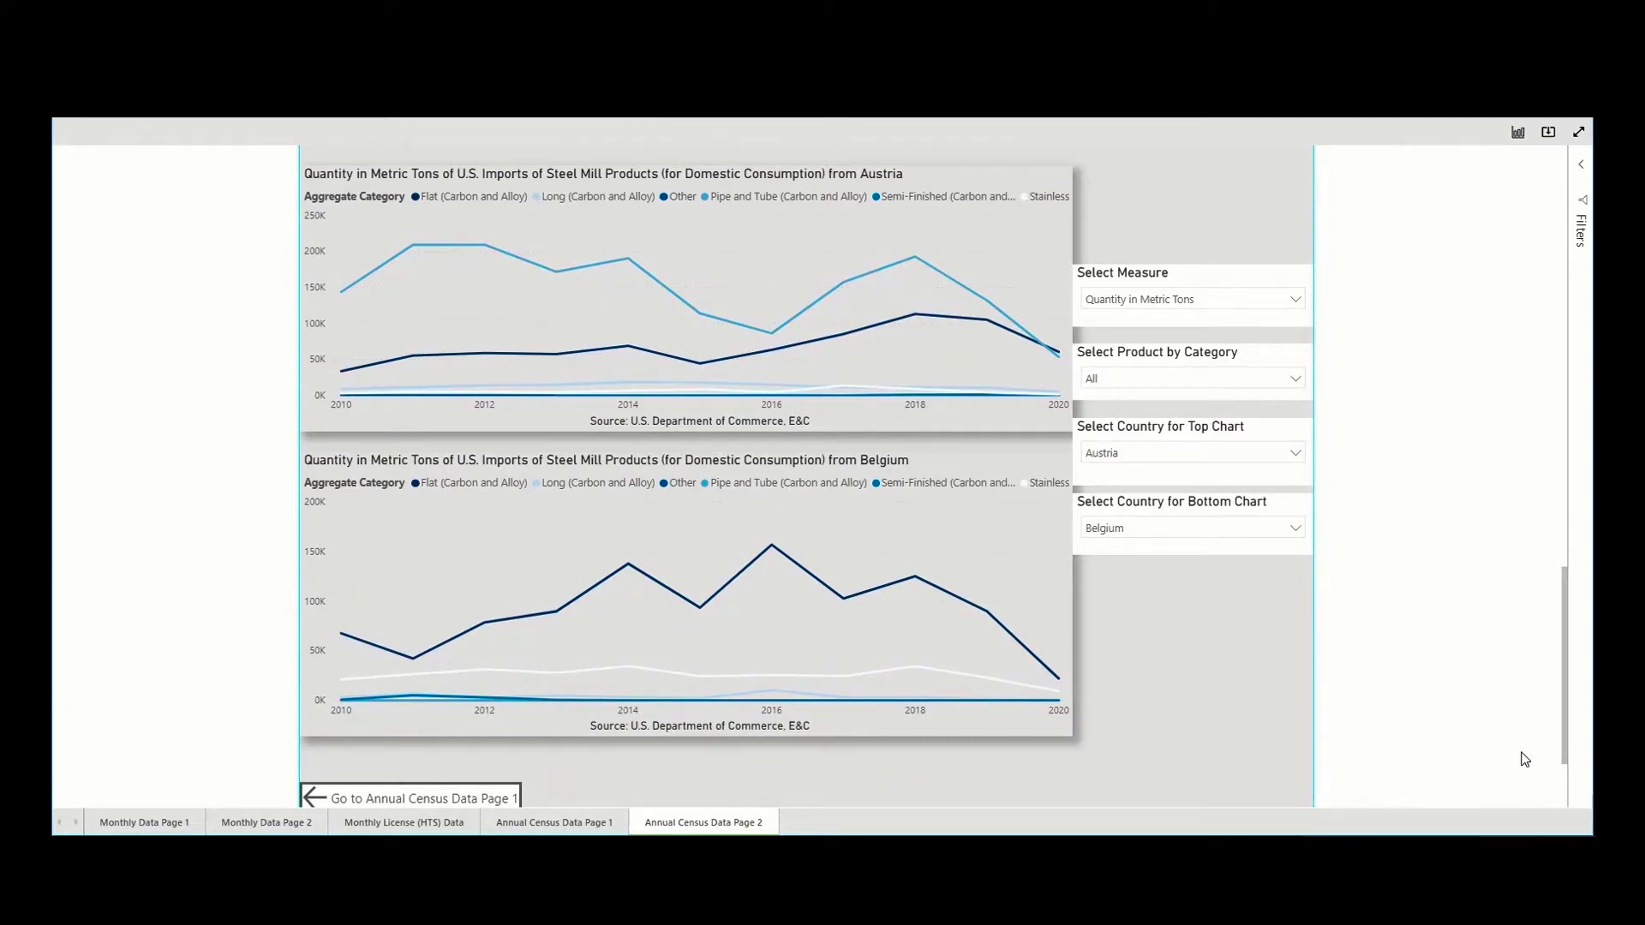
drag(1565, 737, 1586, 316)
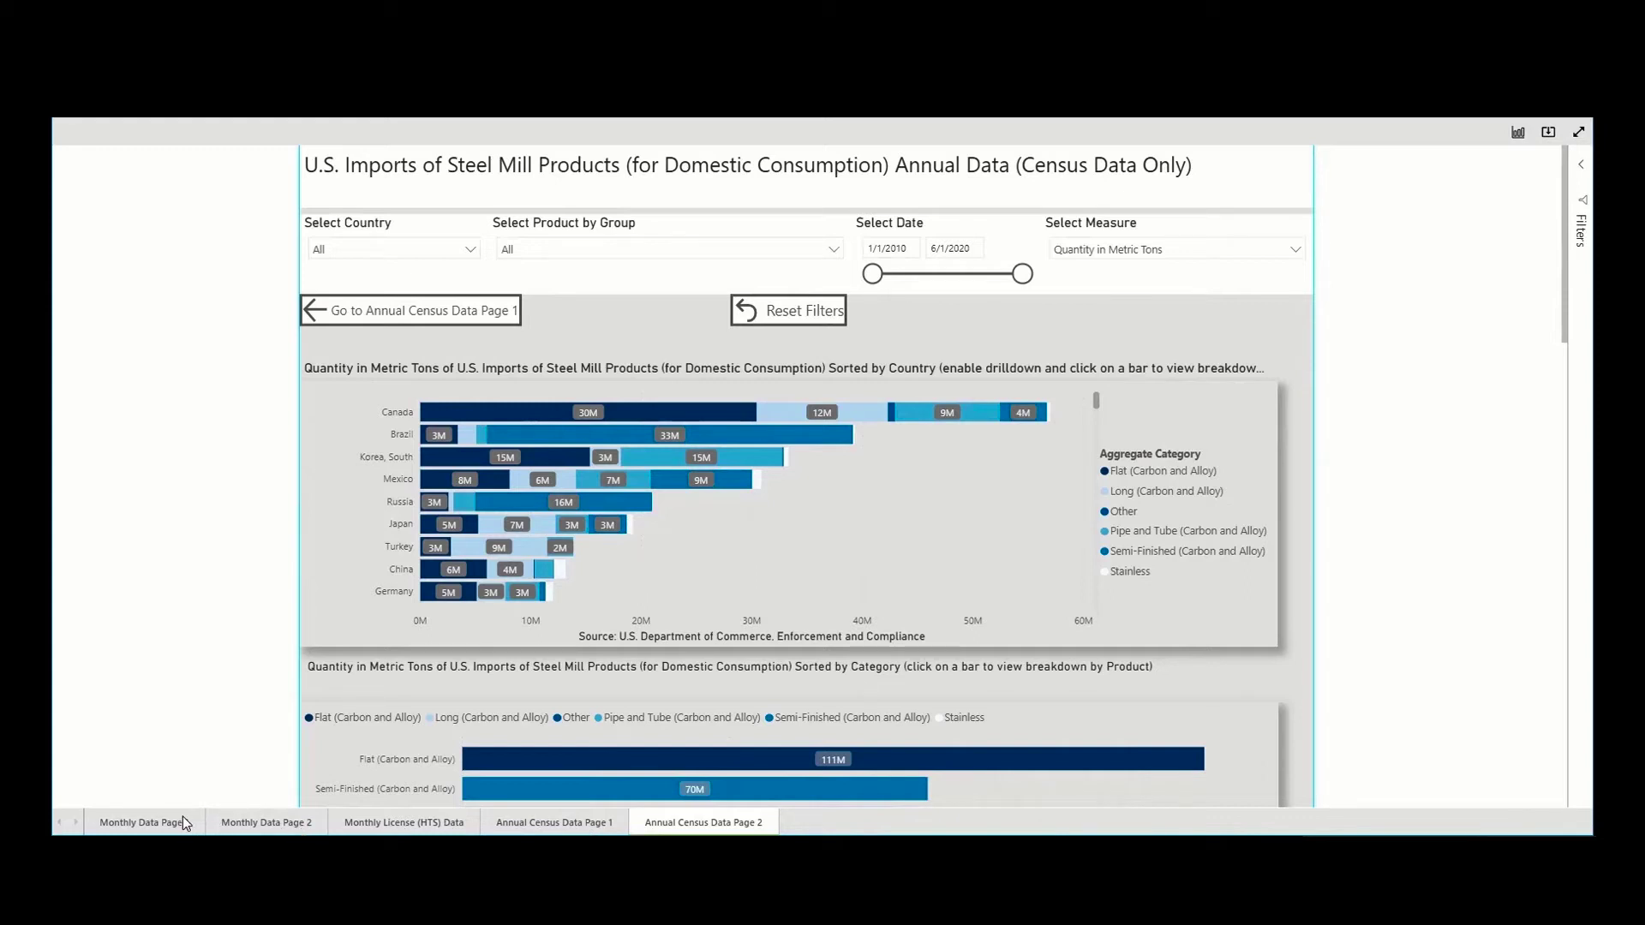
Go back to Annual Census Data Page 1 and scroll down its view.
click(573, 823)
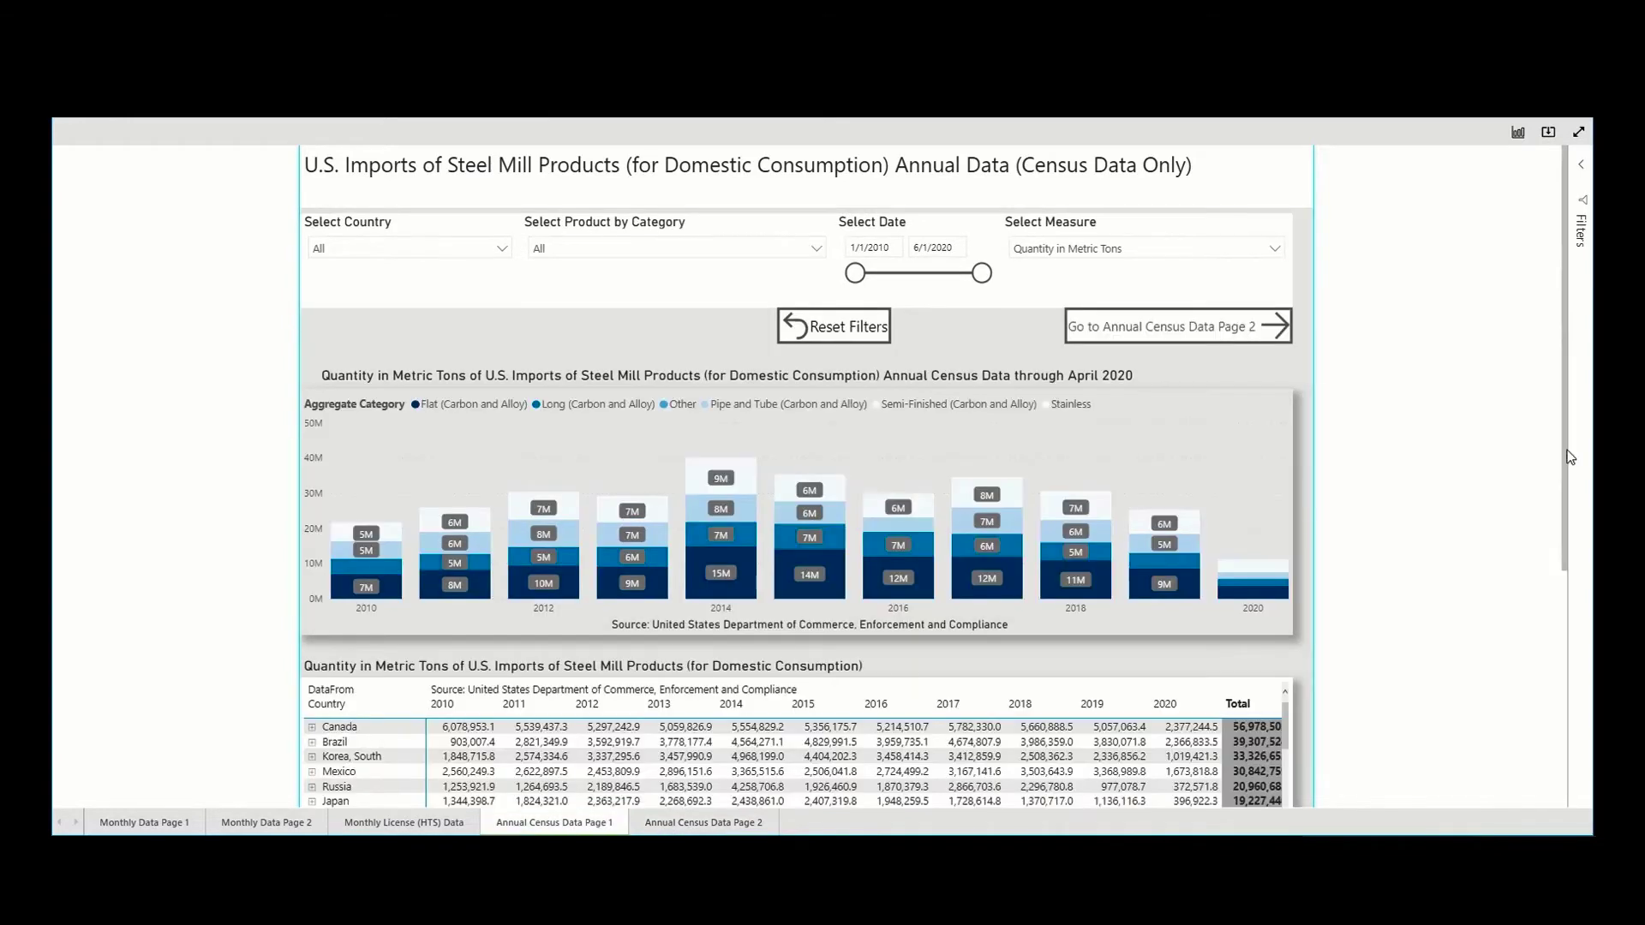
scroll(1569, 473, down, 1)
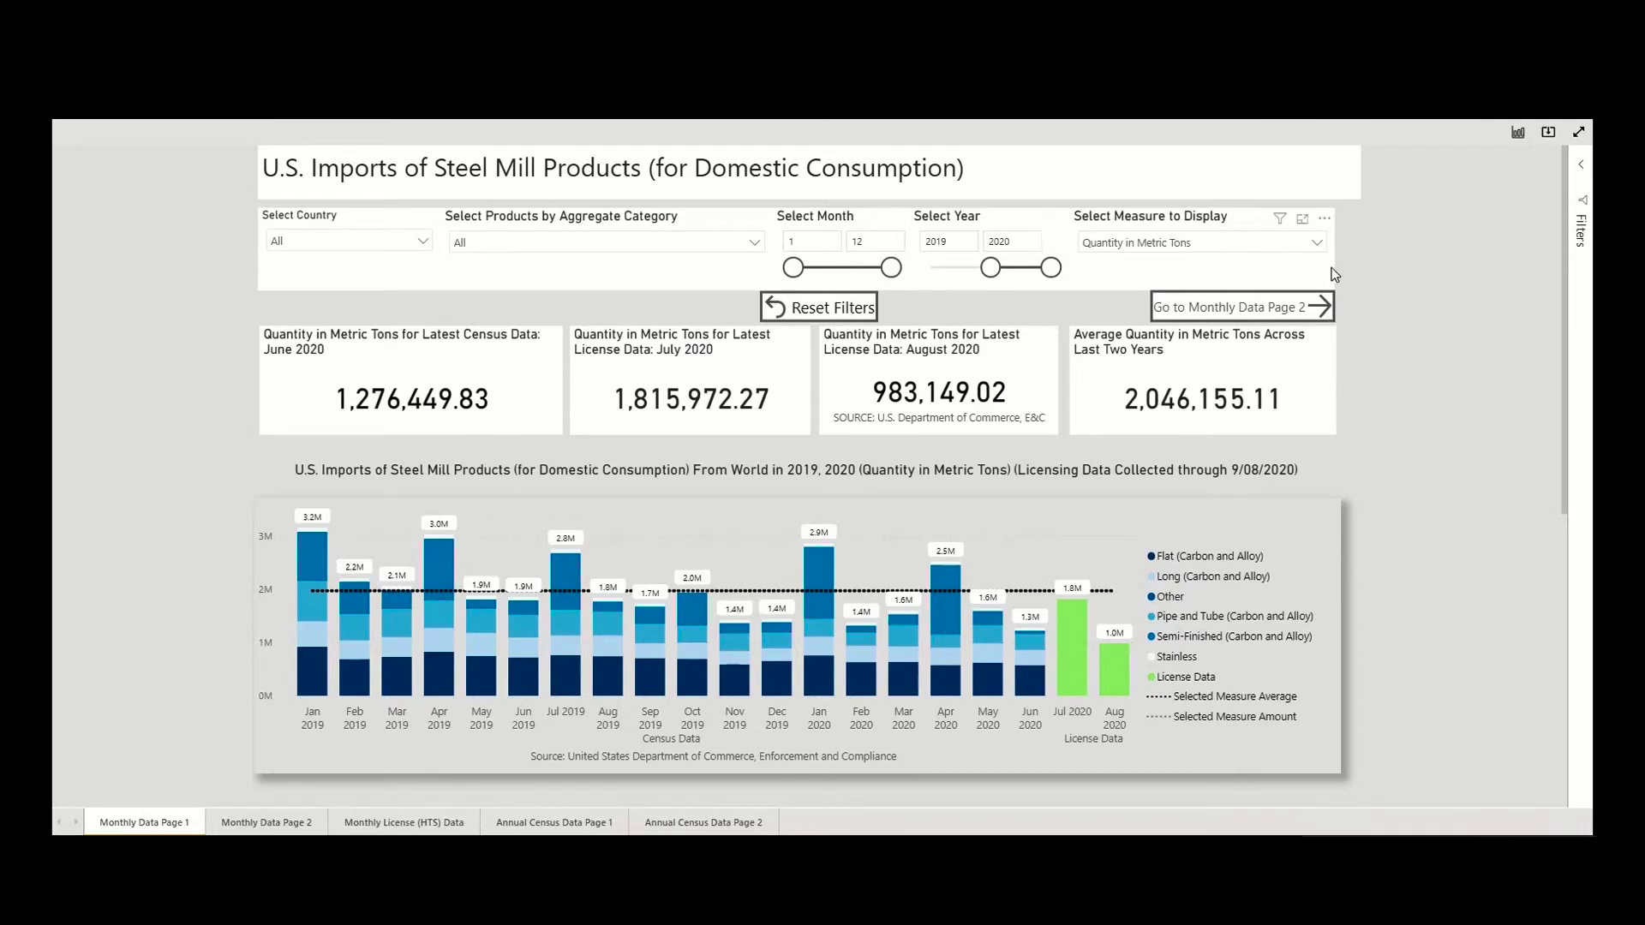
click(1318, 244)
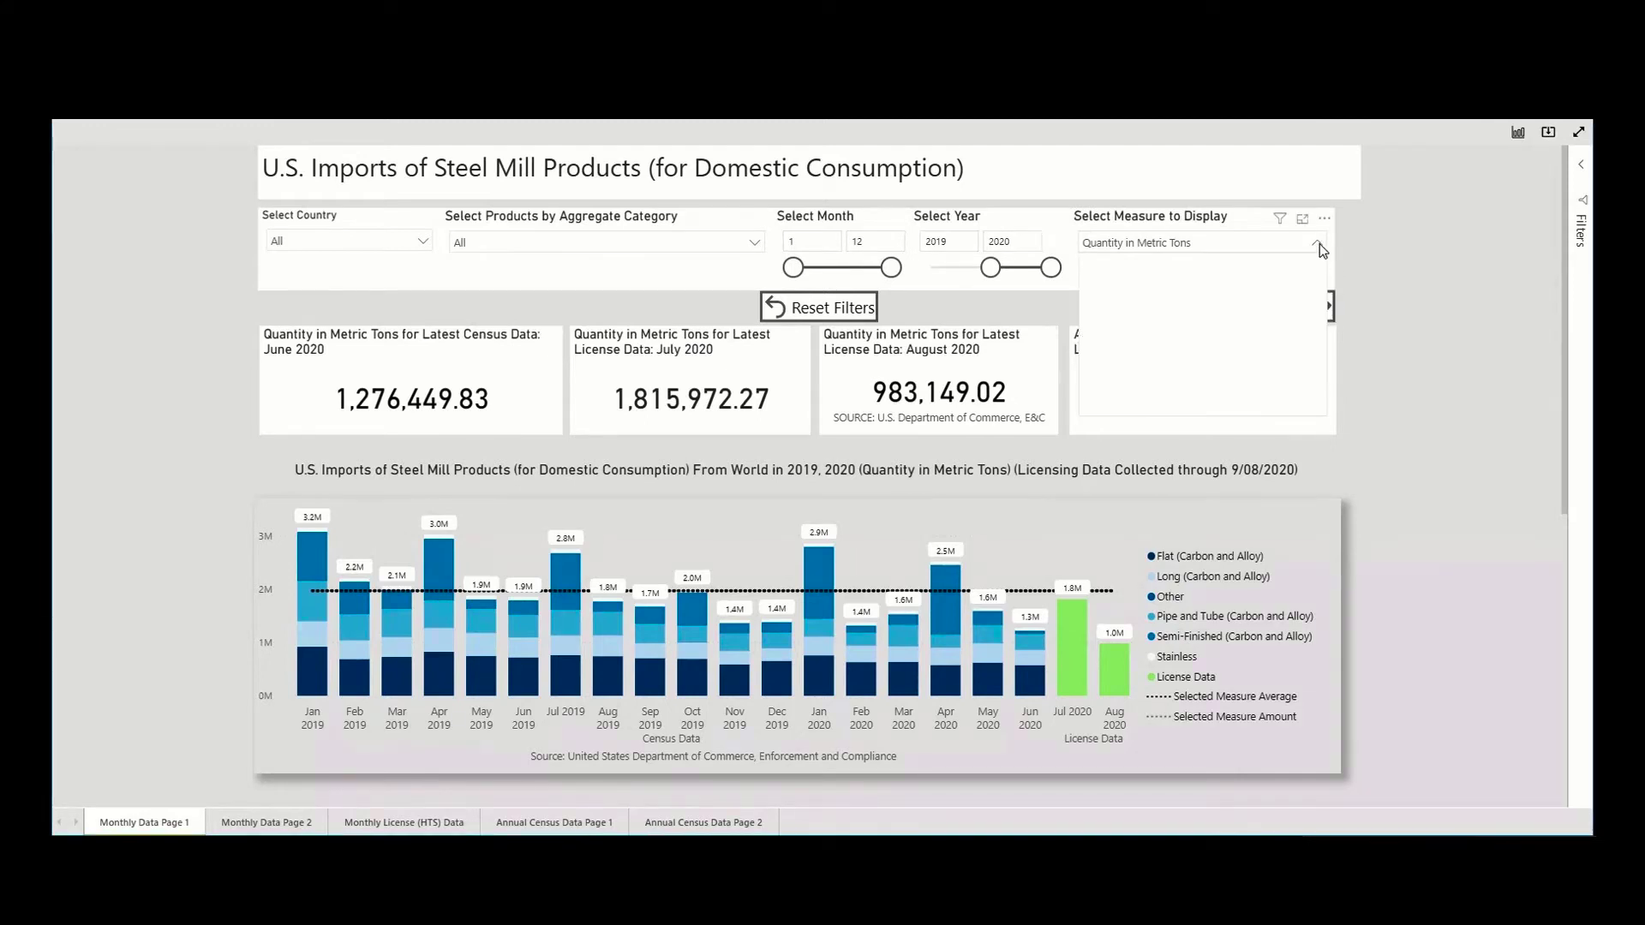
click(1319, 244)
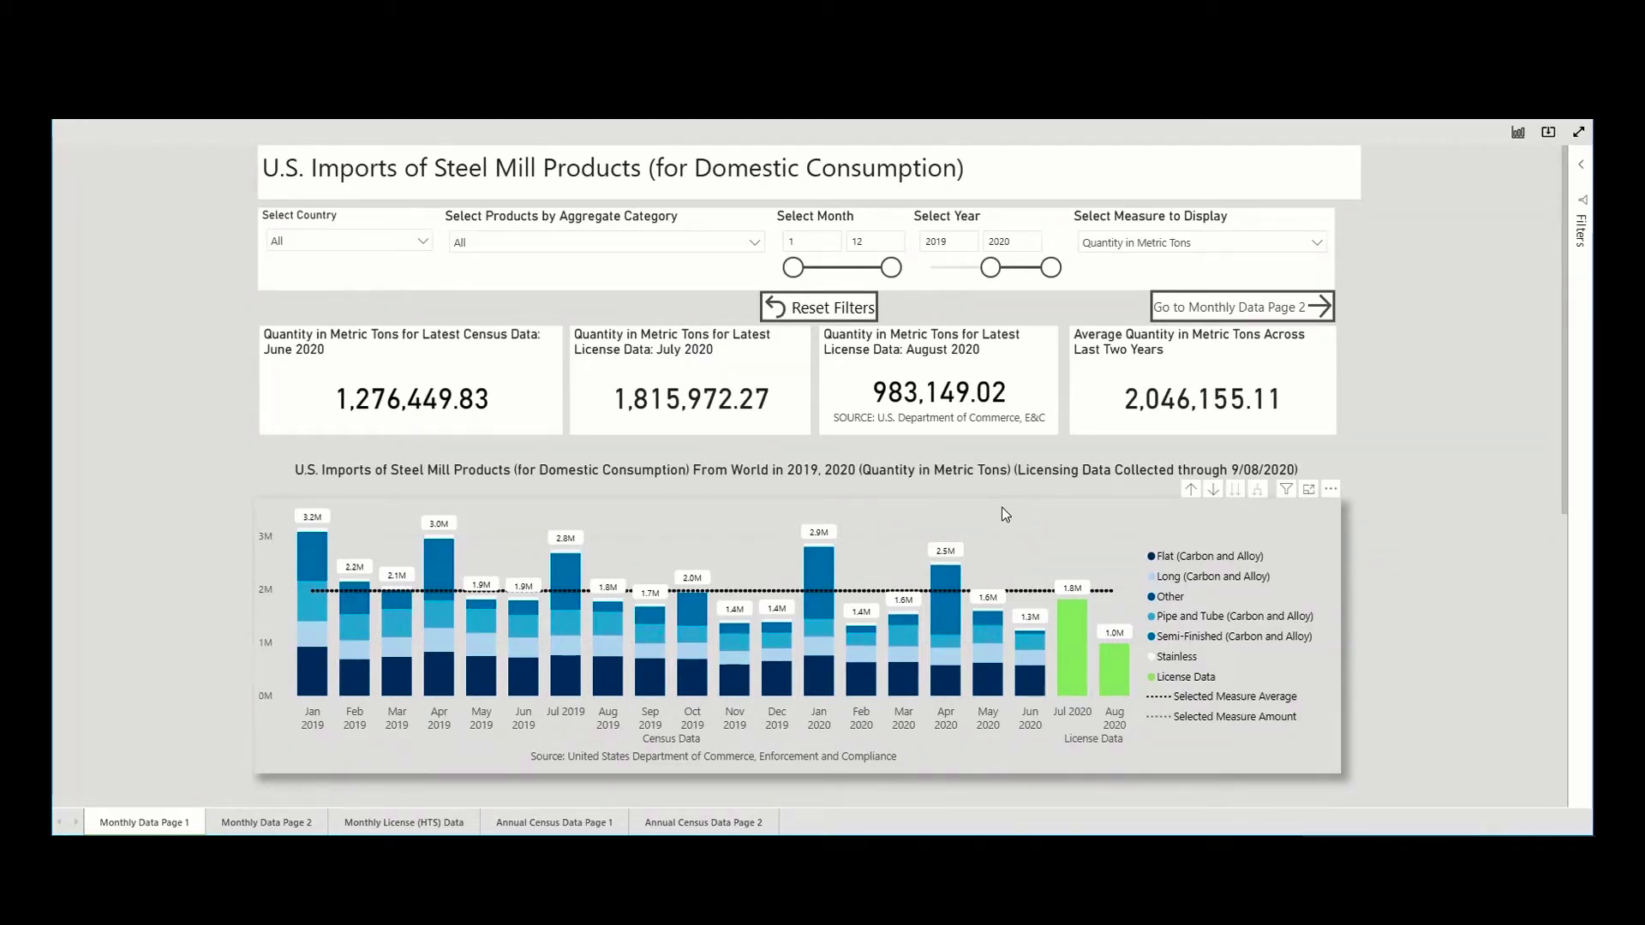
Highlight each chart series in turn: Flat, Long, Pipe and Tube, Semi-Finished, ending on License Data.
click(1165, 559)
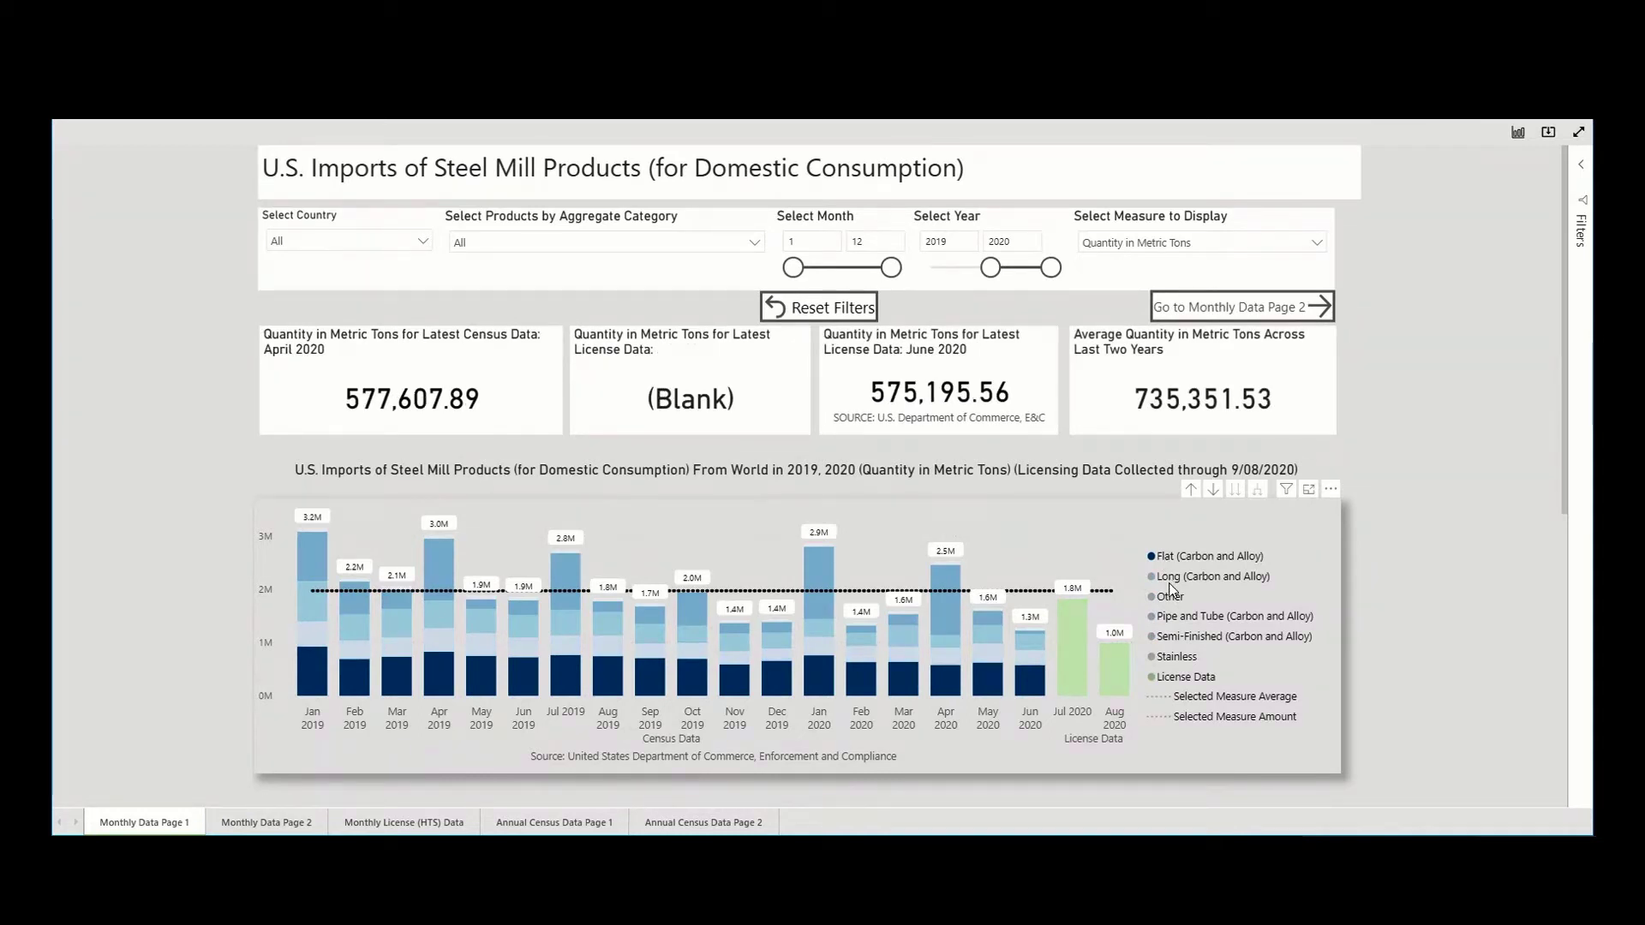
click(1171, 581)
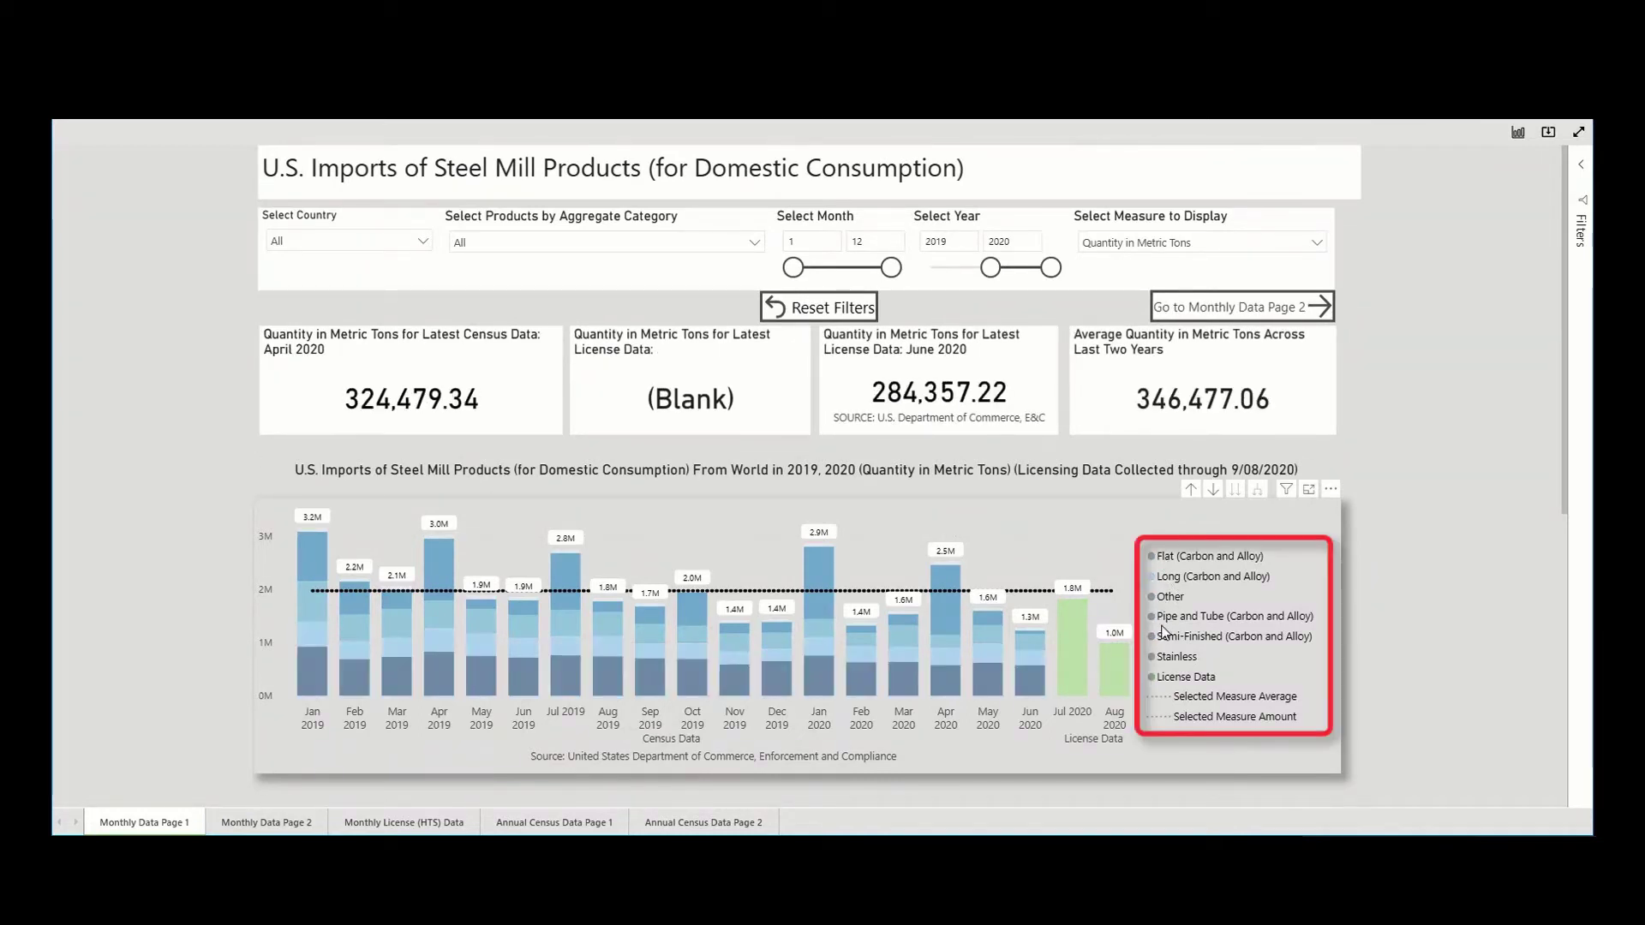
click(1165, 621)
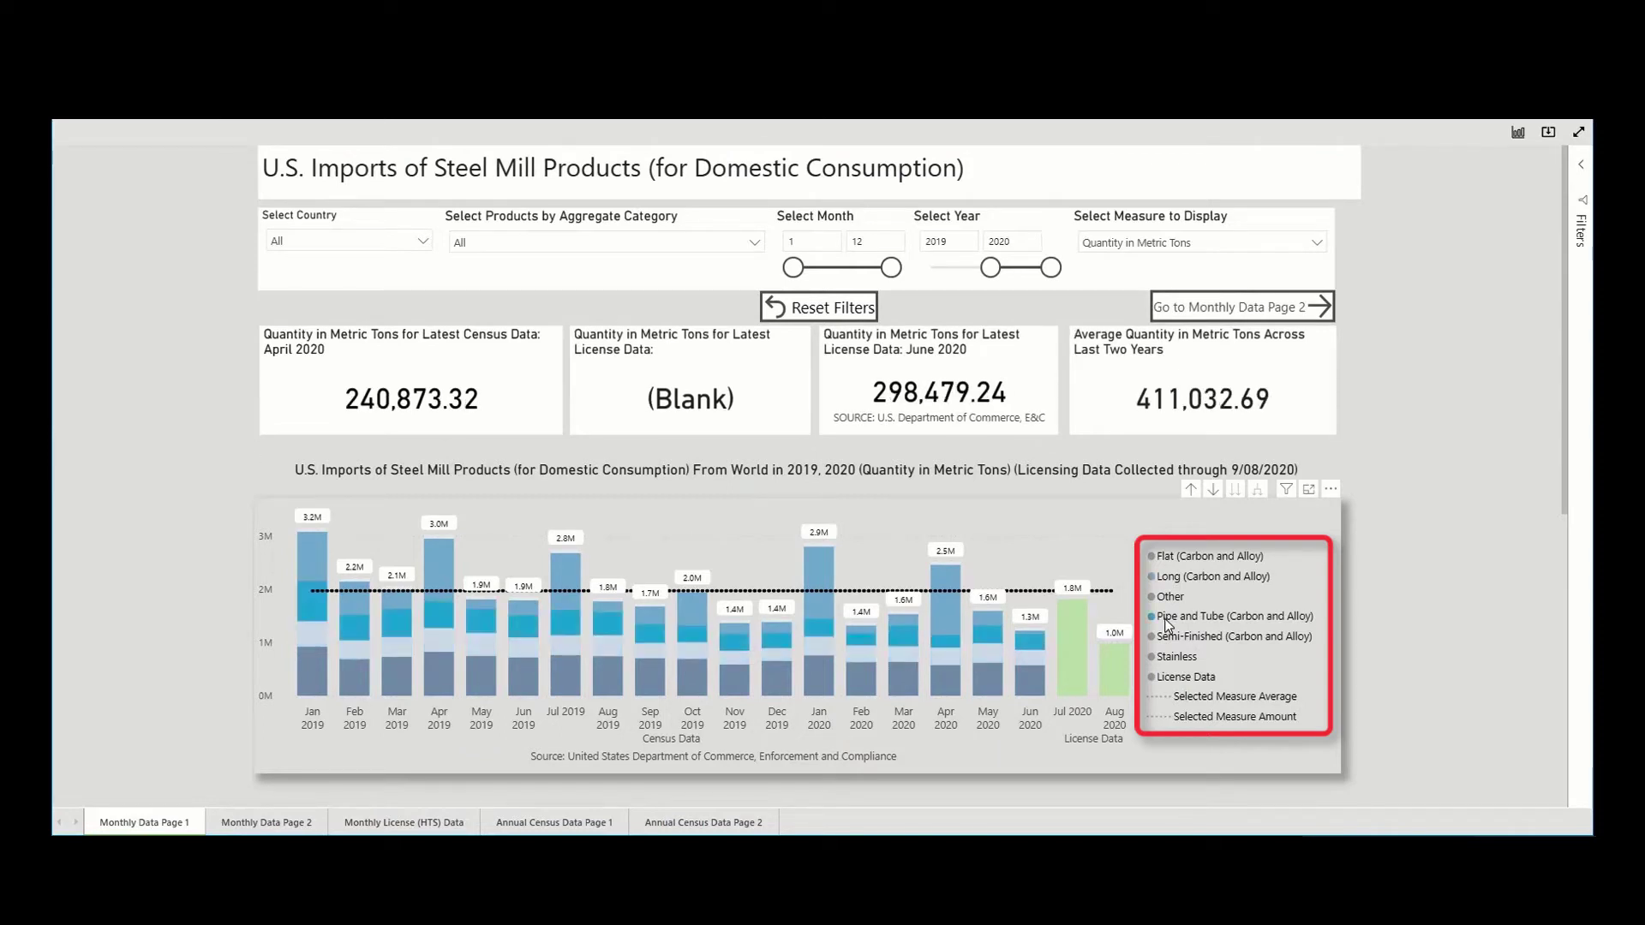
click(1169, 638)
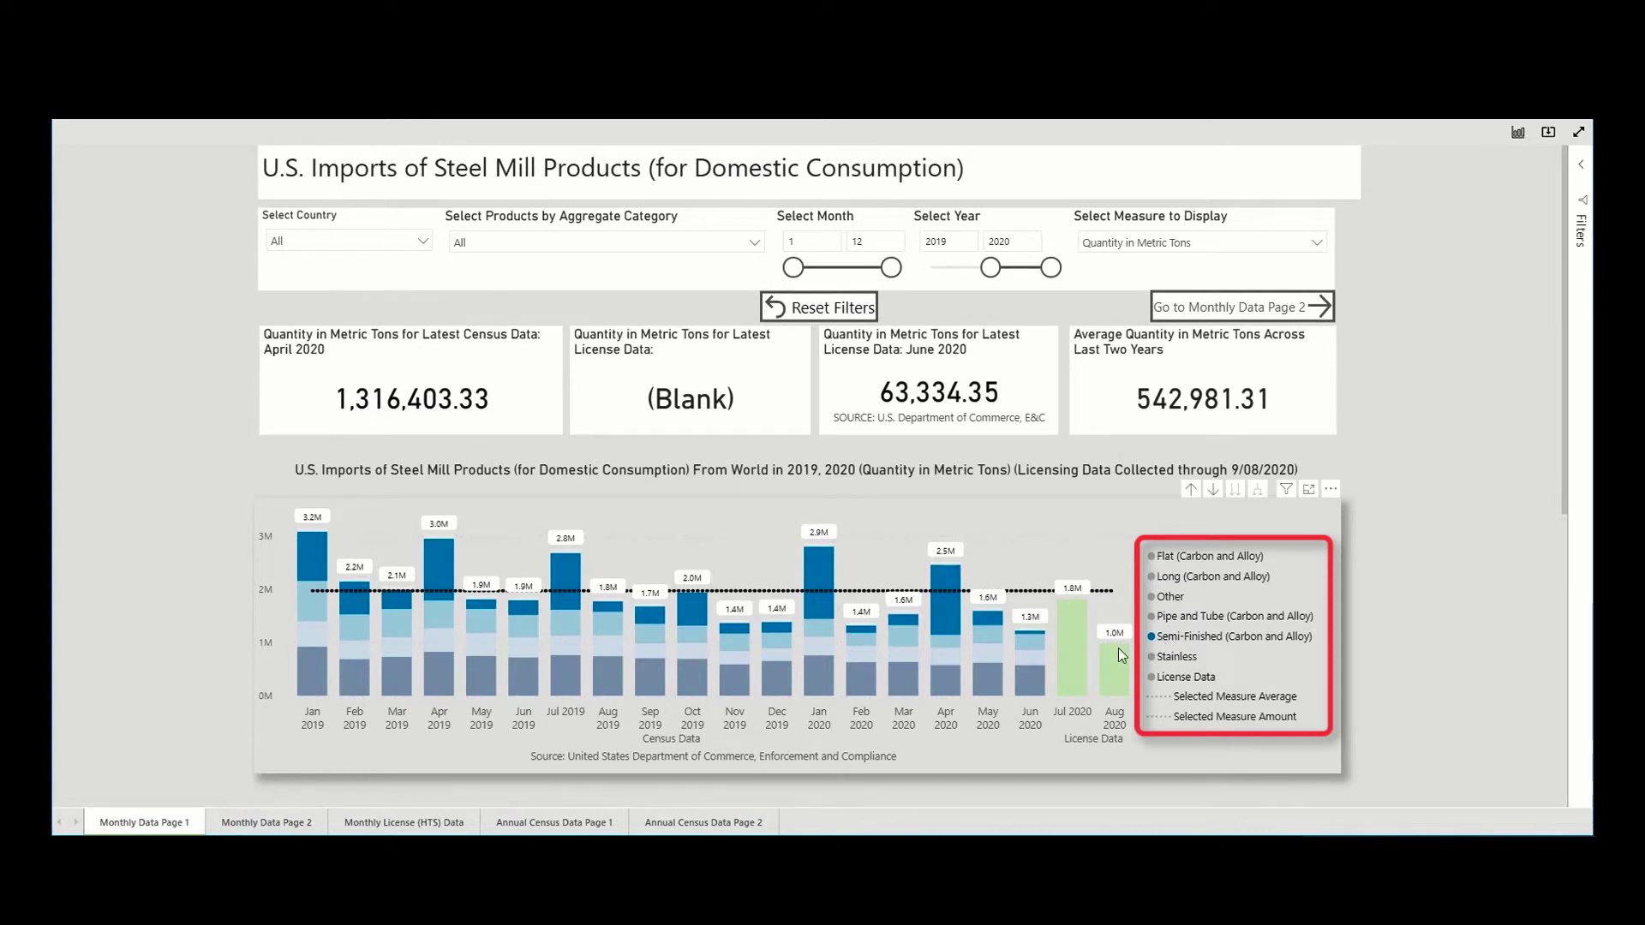
click(1171, 682)
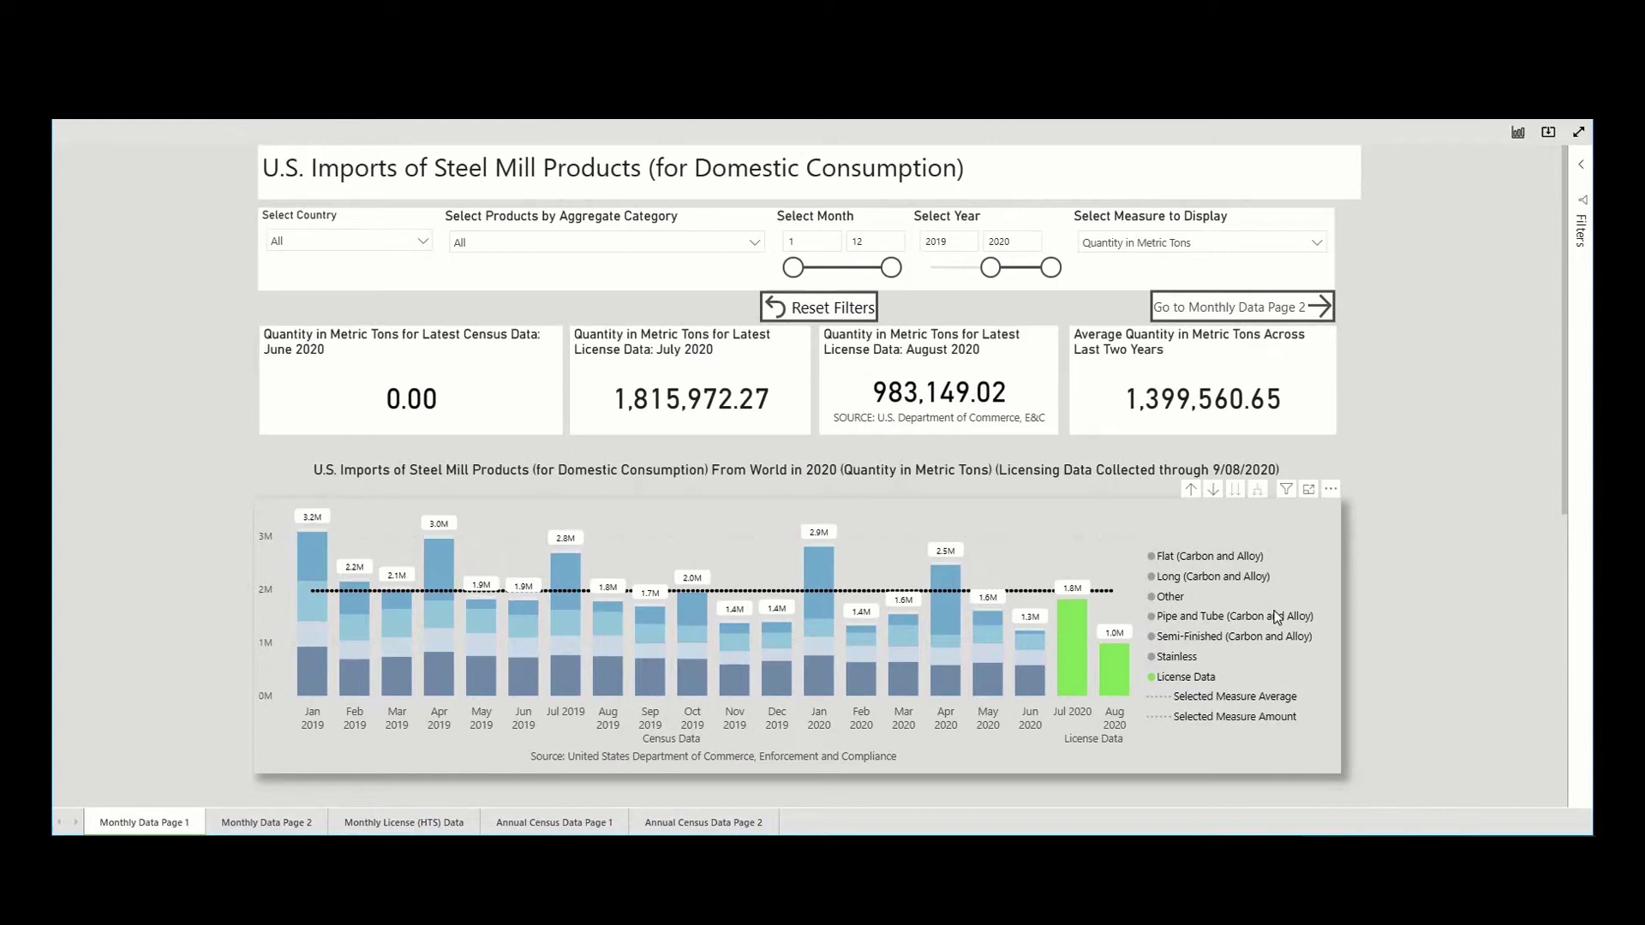
mouse_move(1117, 667)
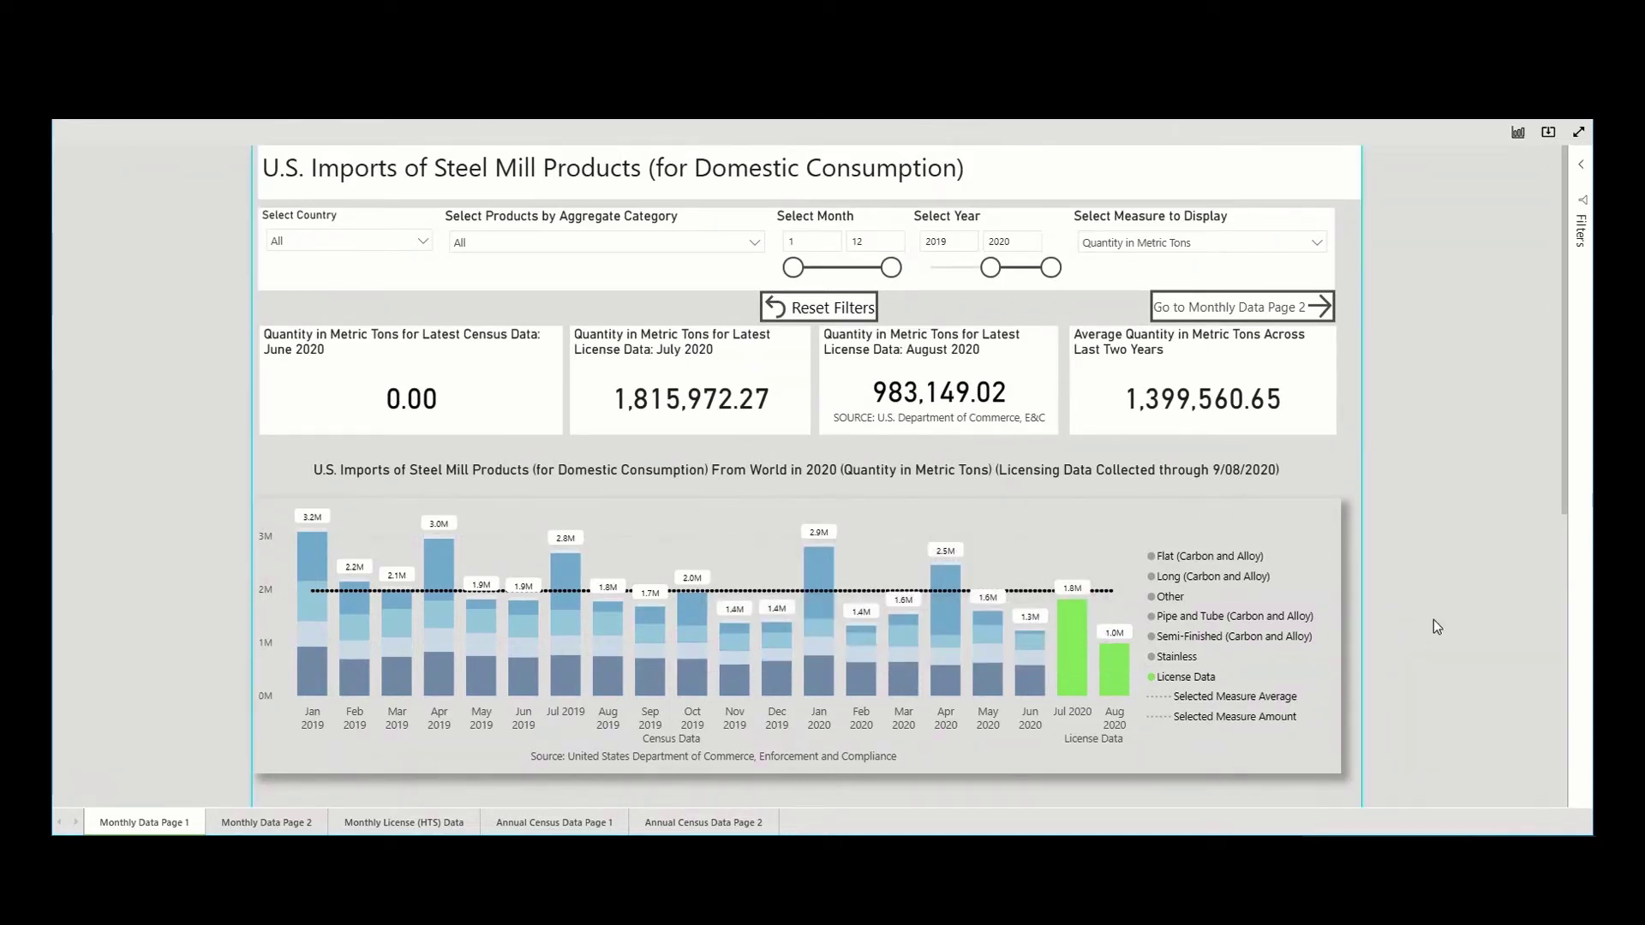
Filter the product category slicer to Flat (Carbon and Alloy) only.
click(754, 244)
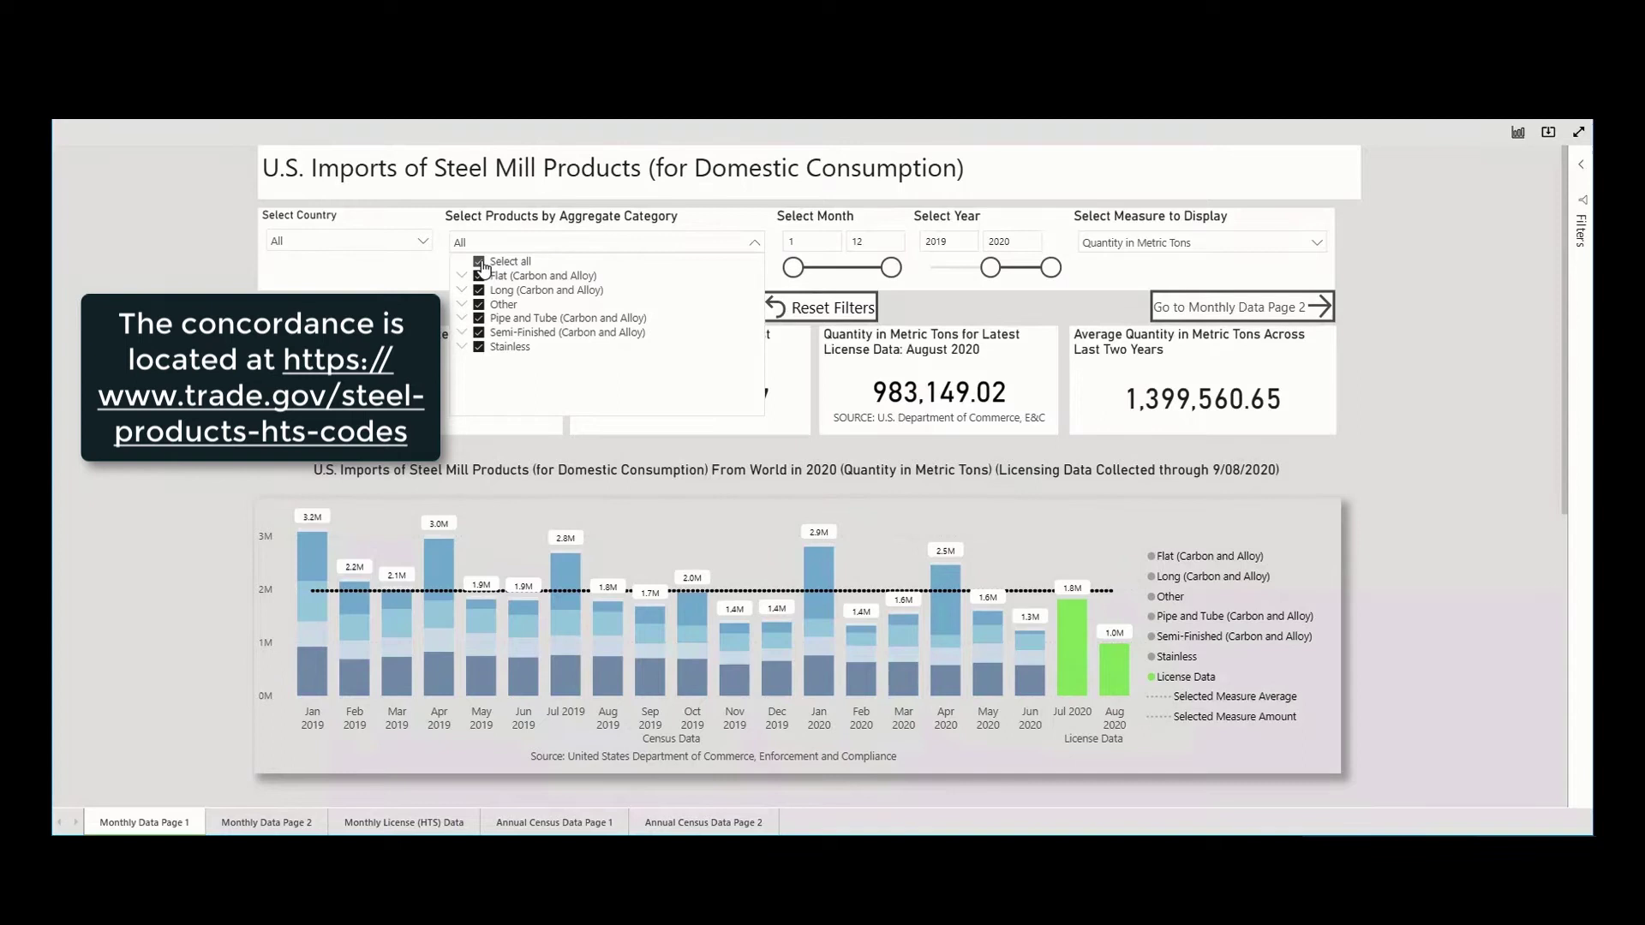
click(479, 264)
click(481, 279)
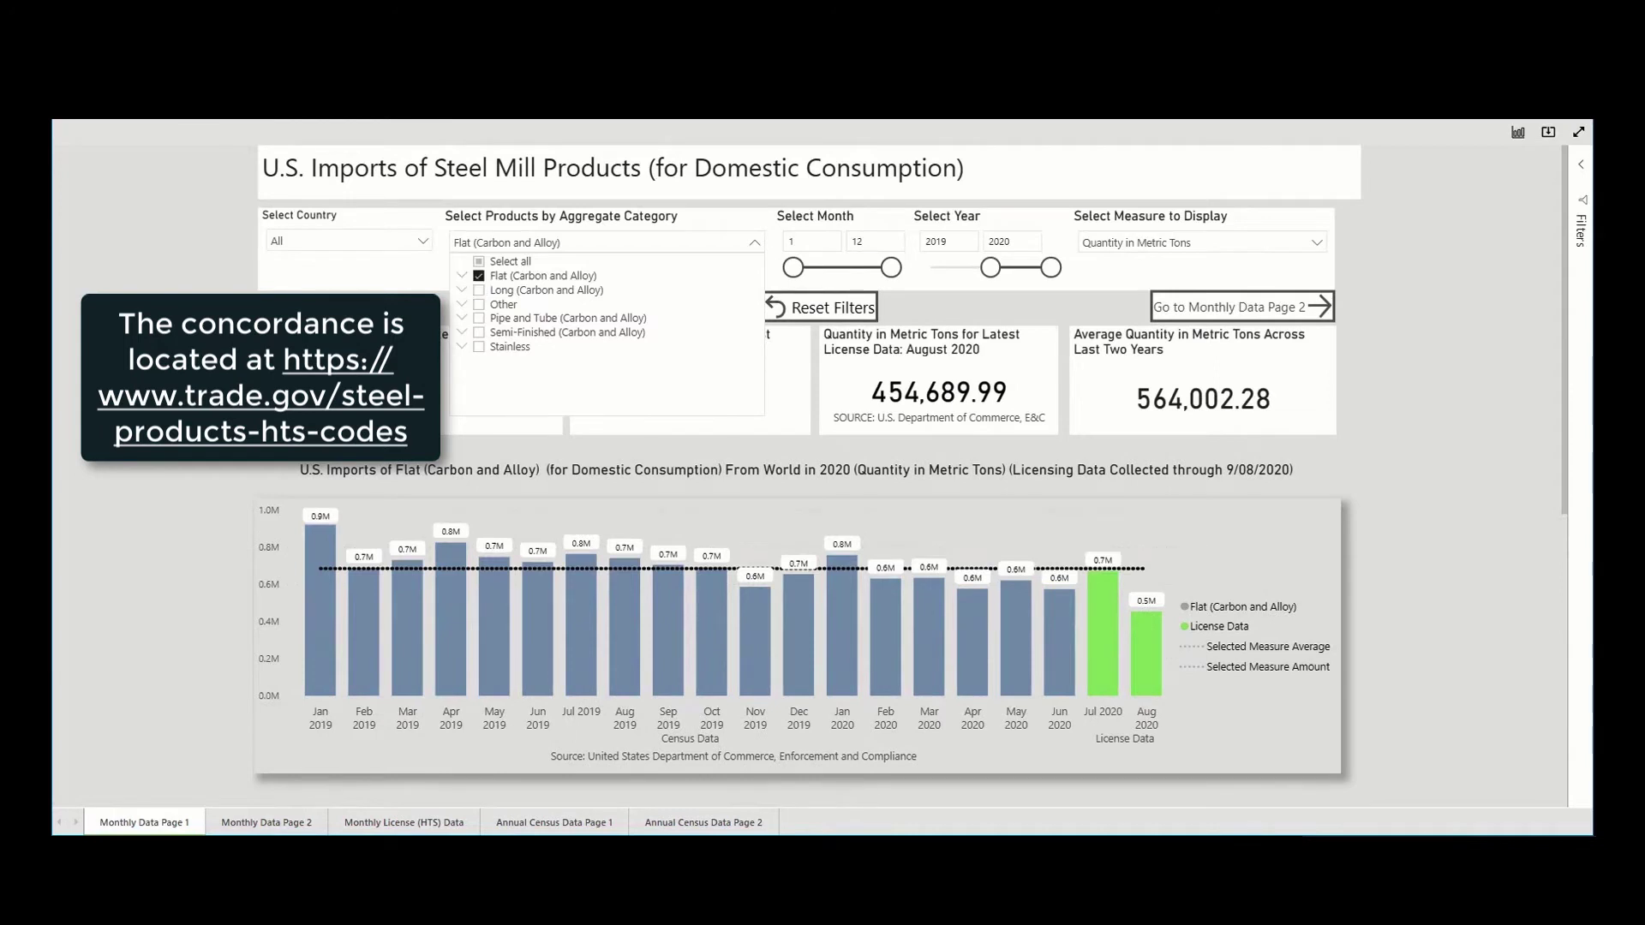
click(311, 593)
Clear the Jan 2019 cross-filter and expand Flat (Carbon and Alloy) subcategories in the slicer.
click(314, 593)
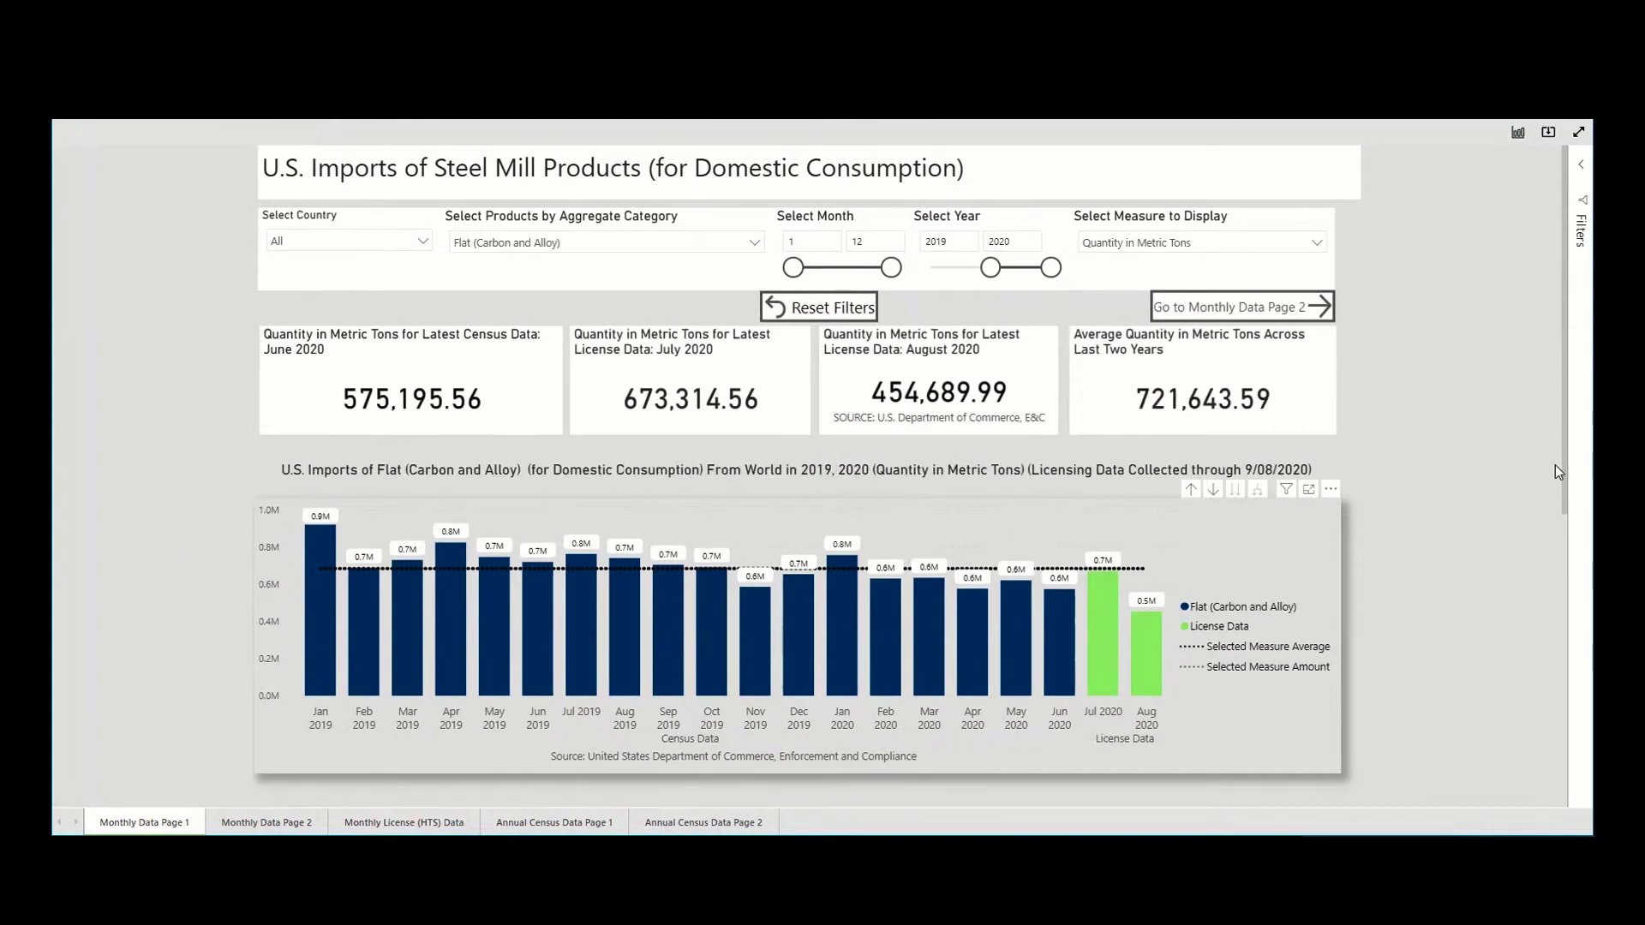
click(754, 242)
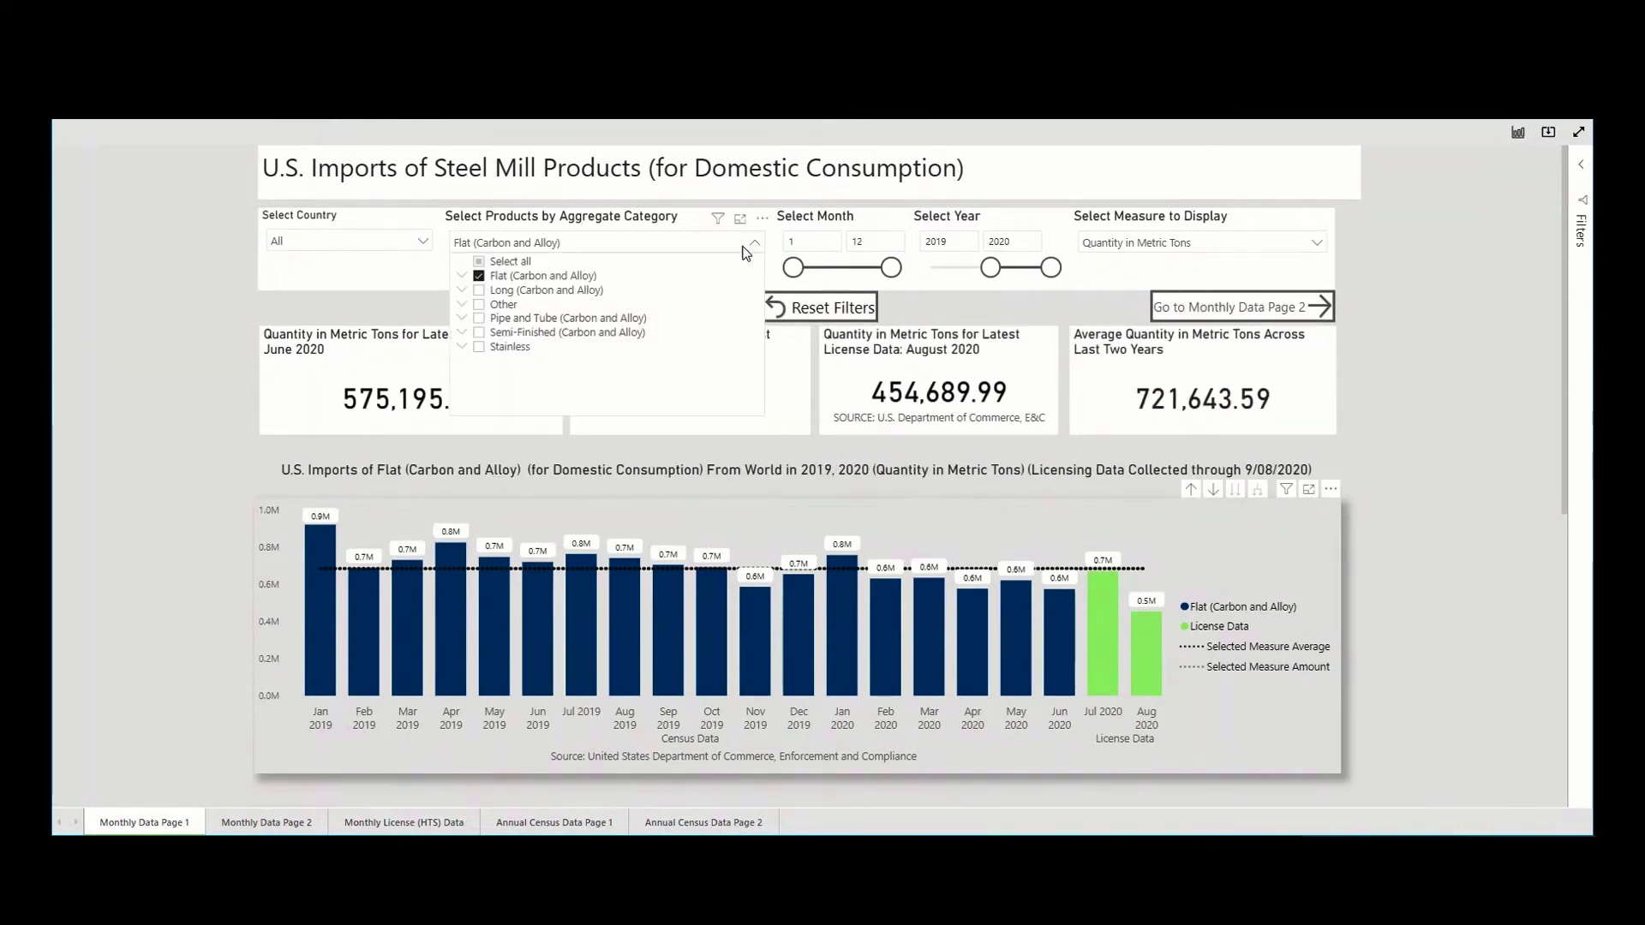
click(463, 278)
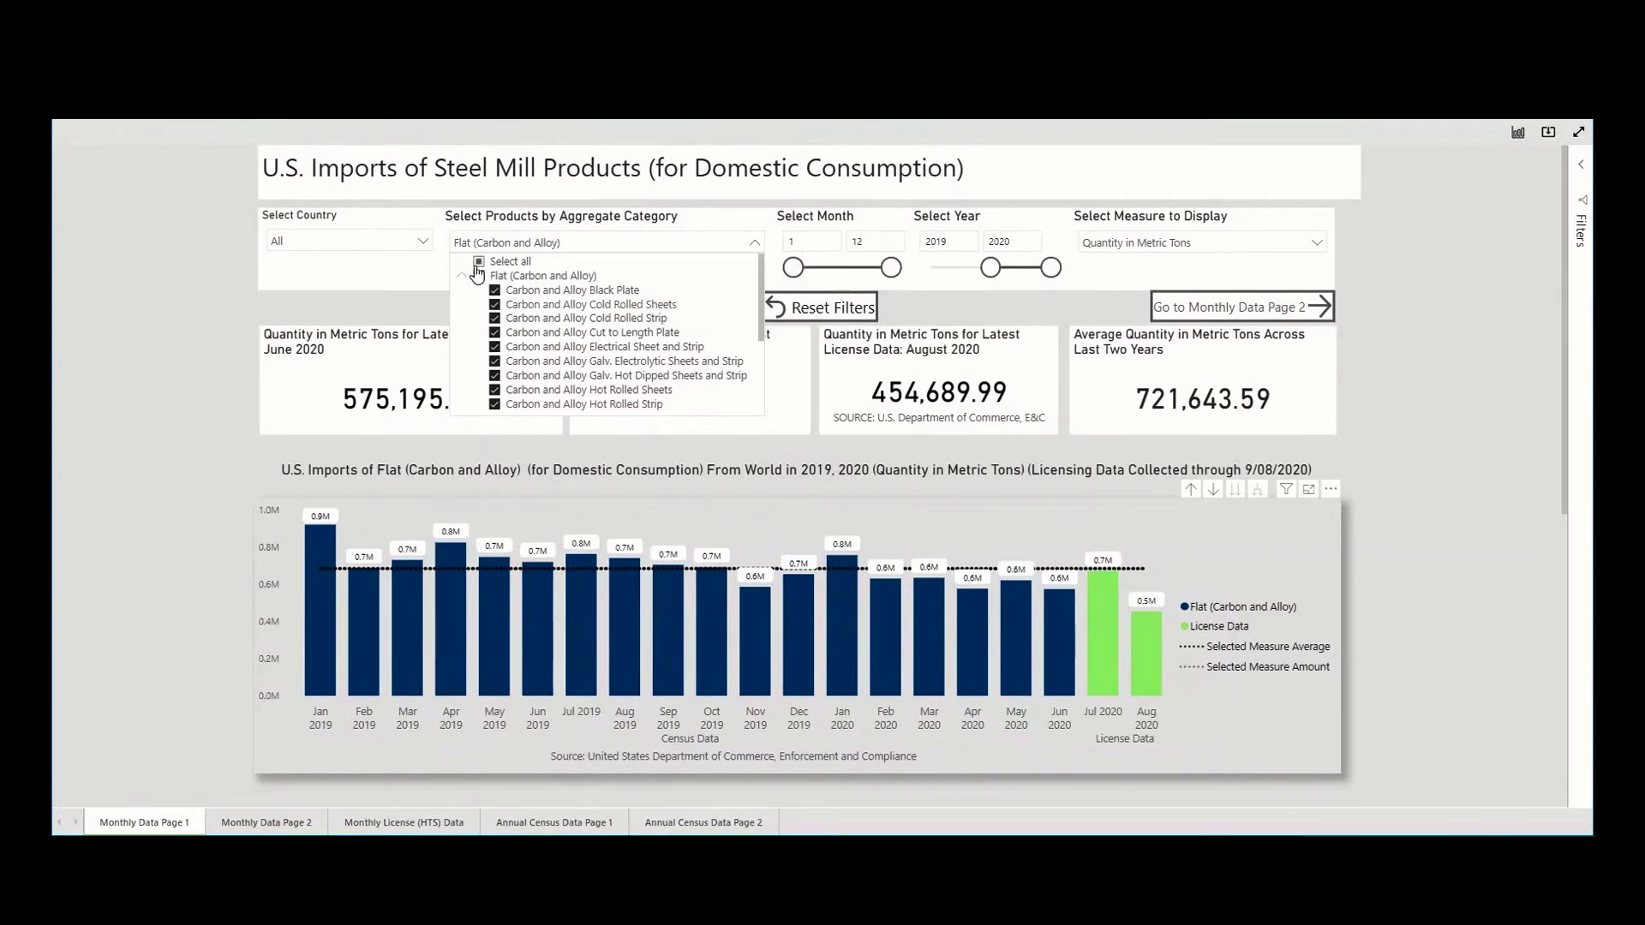
click(828, 311)
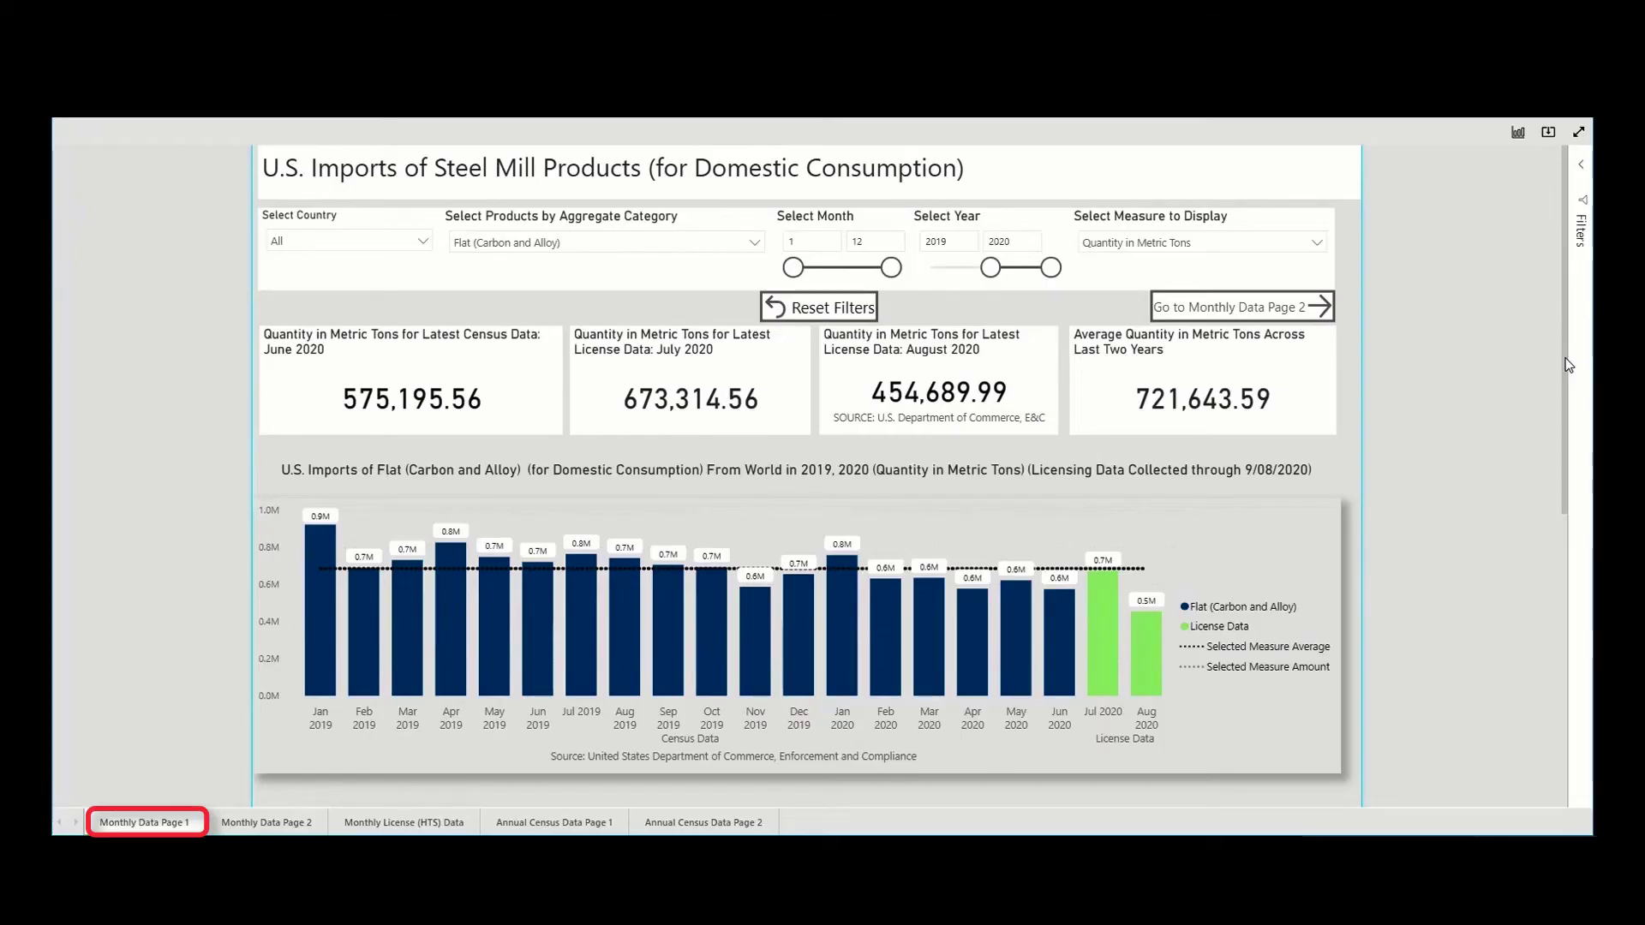
Expand Canada's row in the country matrix into its individual Flat (Carbon and Alloy) products.
scroll(1568, 366, down, 2)
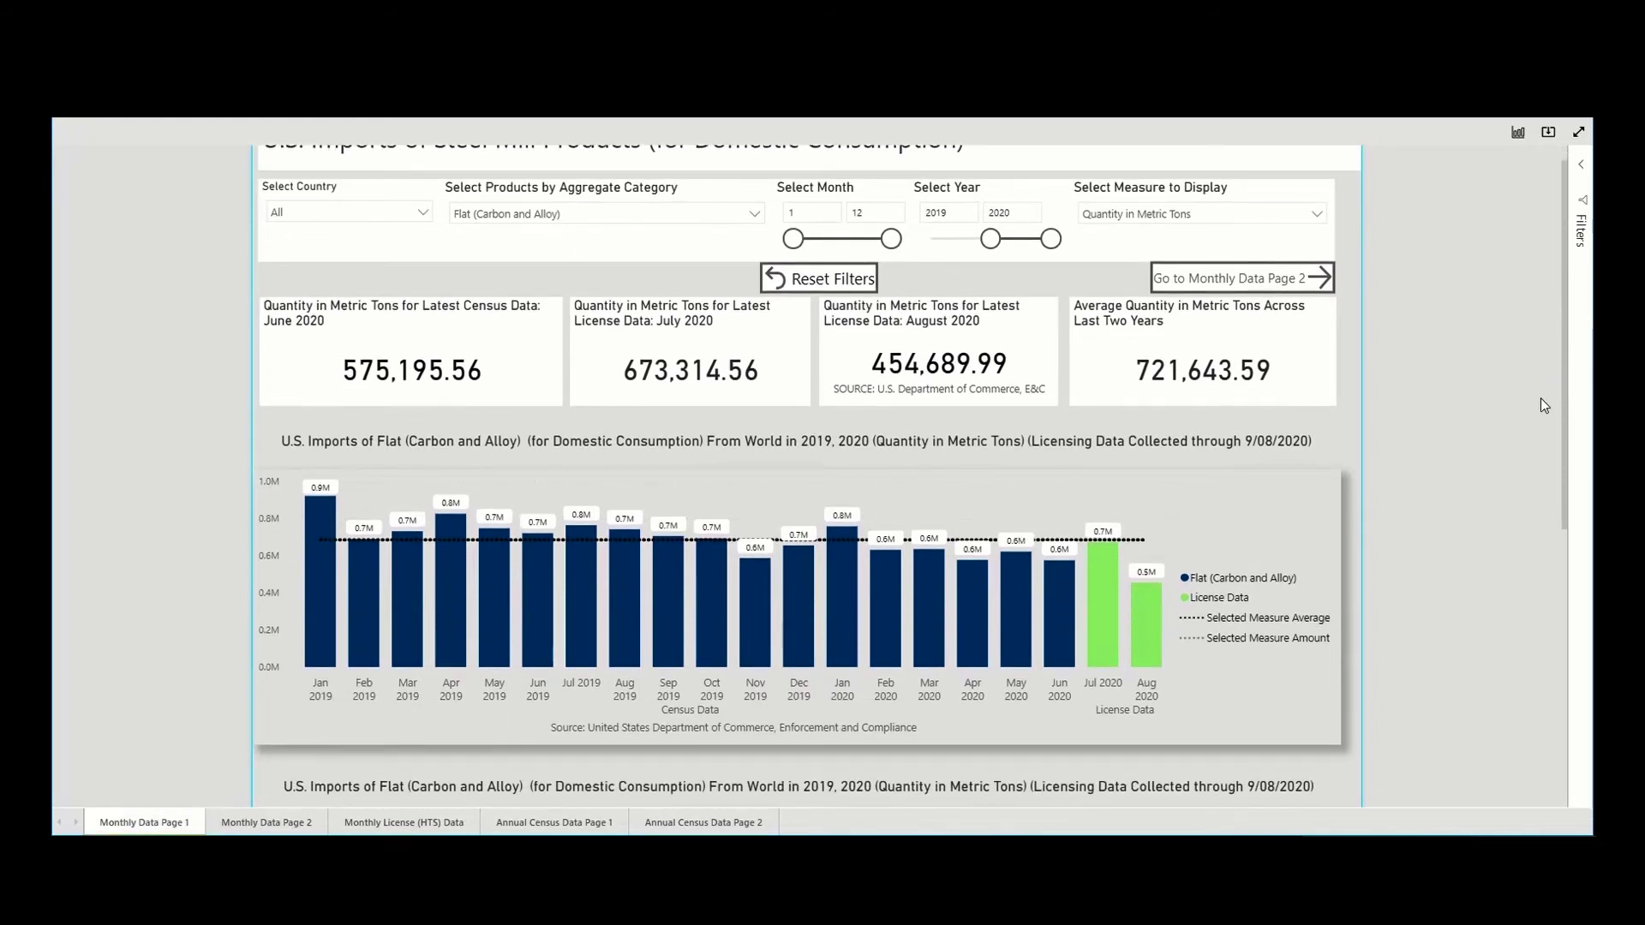
scroll(1559, 424, down, 4)
scroll(1499, 616, down, 8)
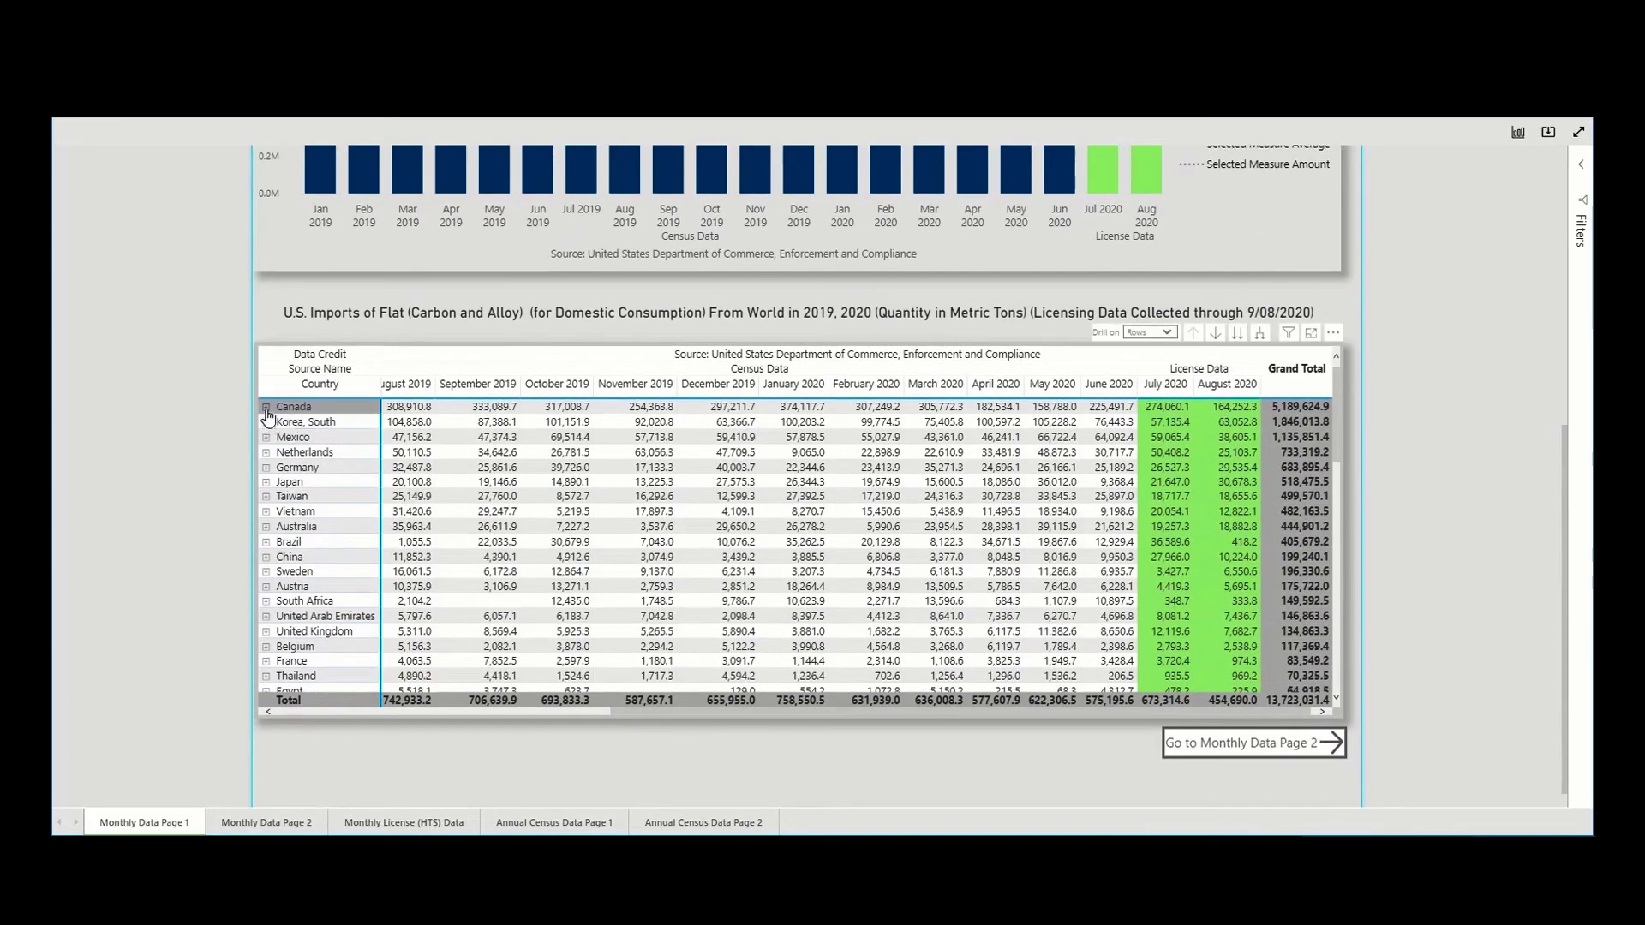
click(266, 409)
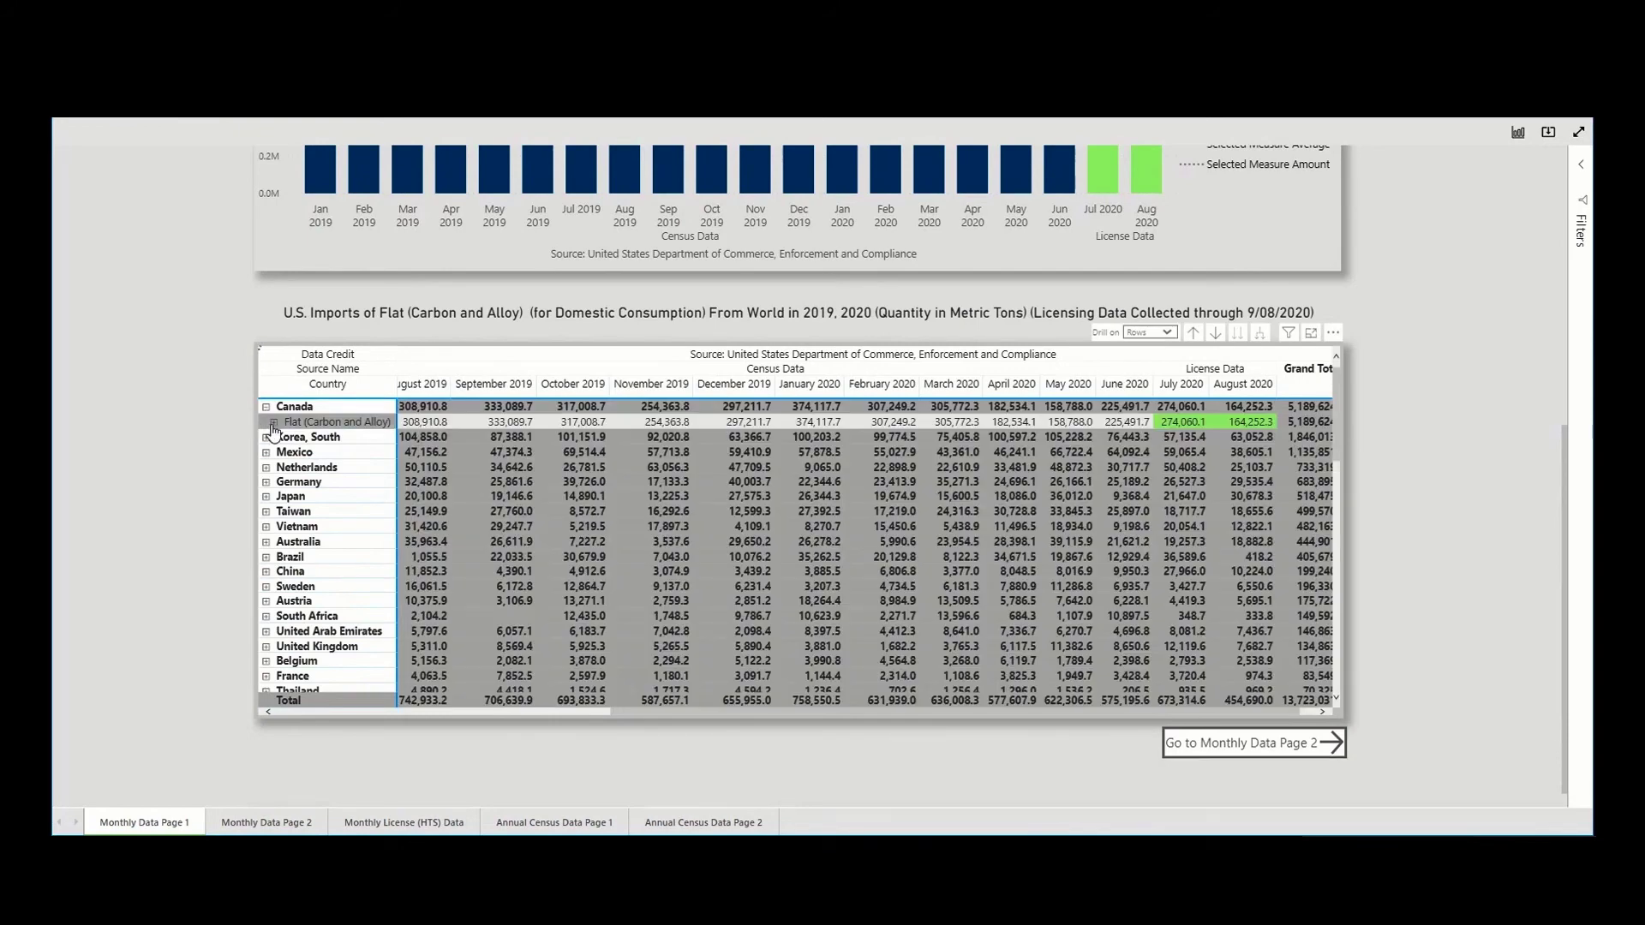
click(273, 423)
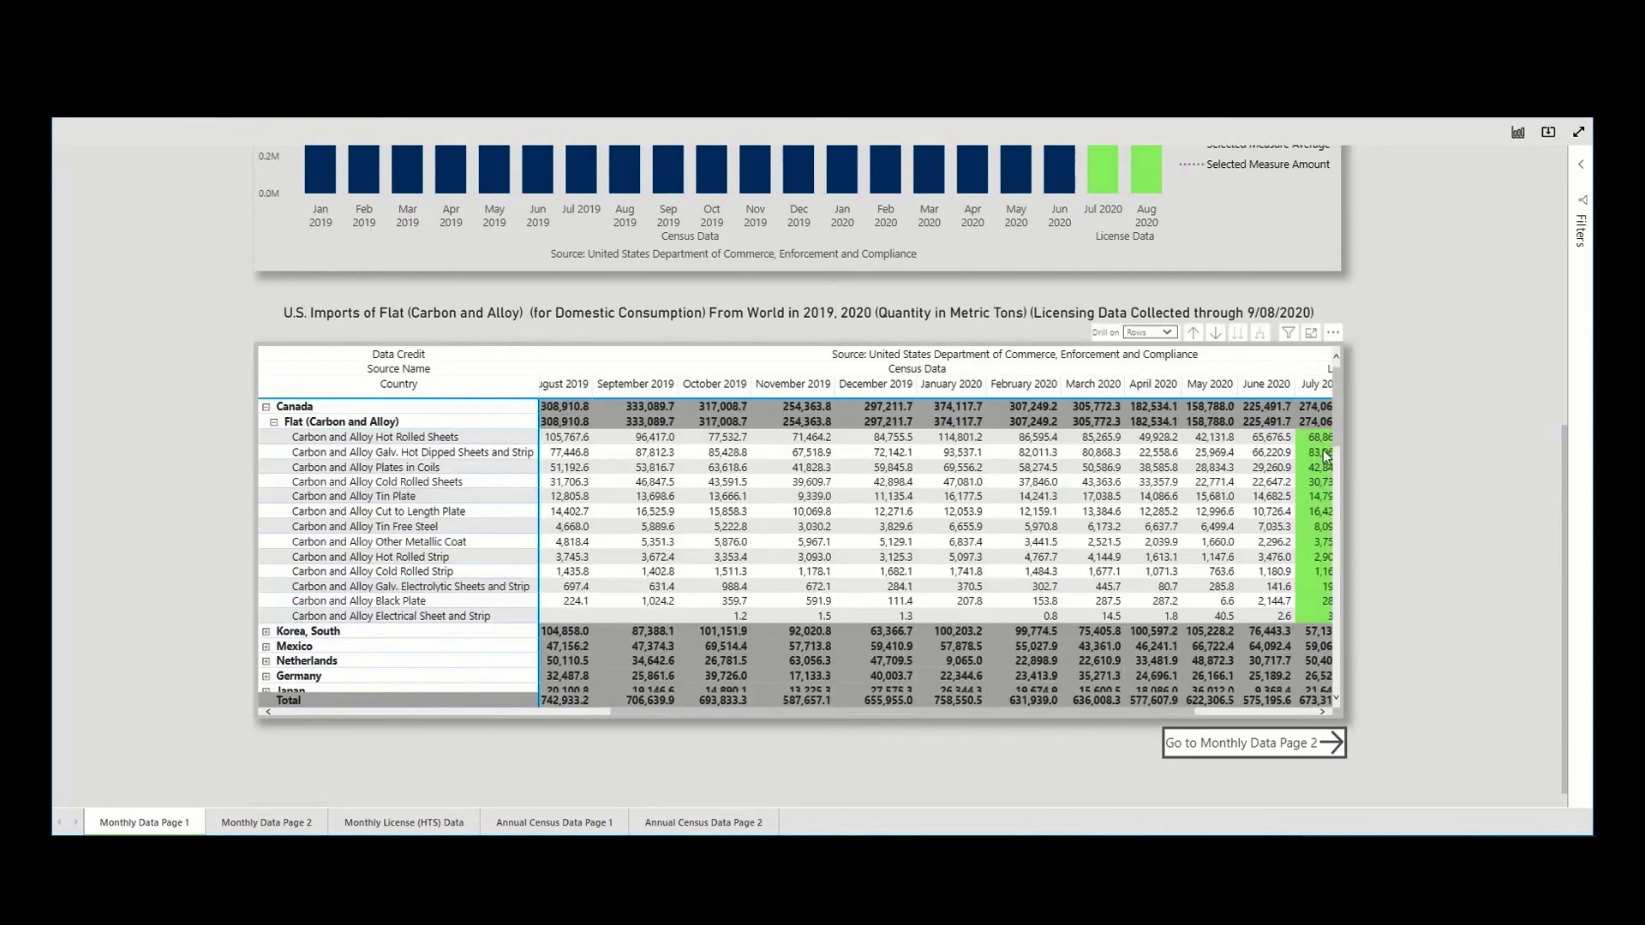
Bring up Export data from the country table's More options menu.
click(1333, 333)
click(1334, 335)
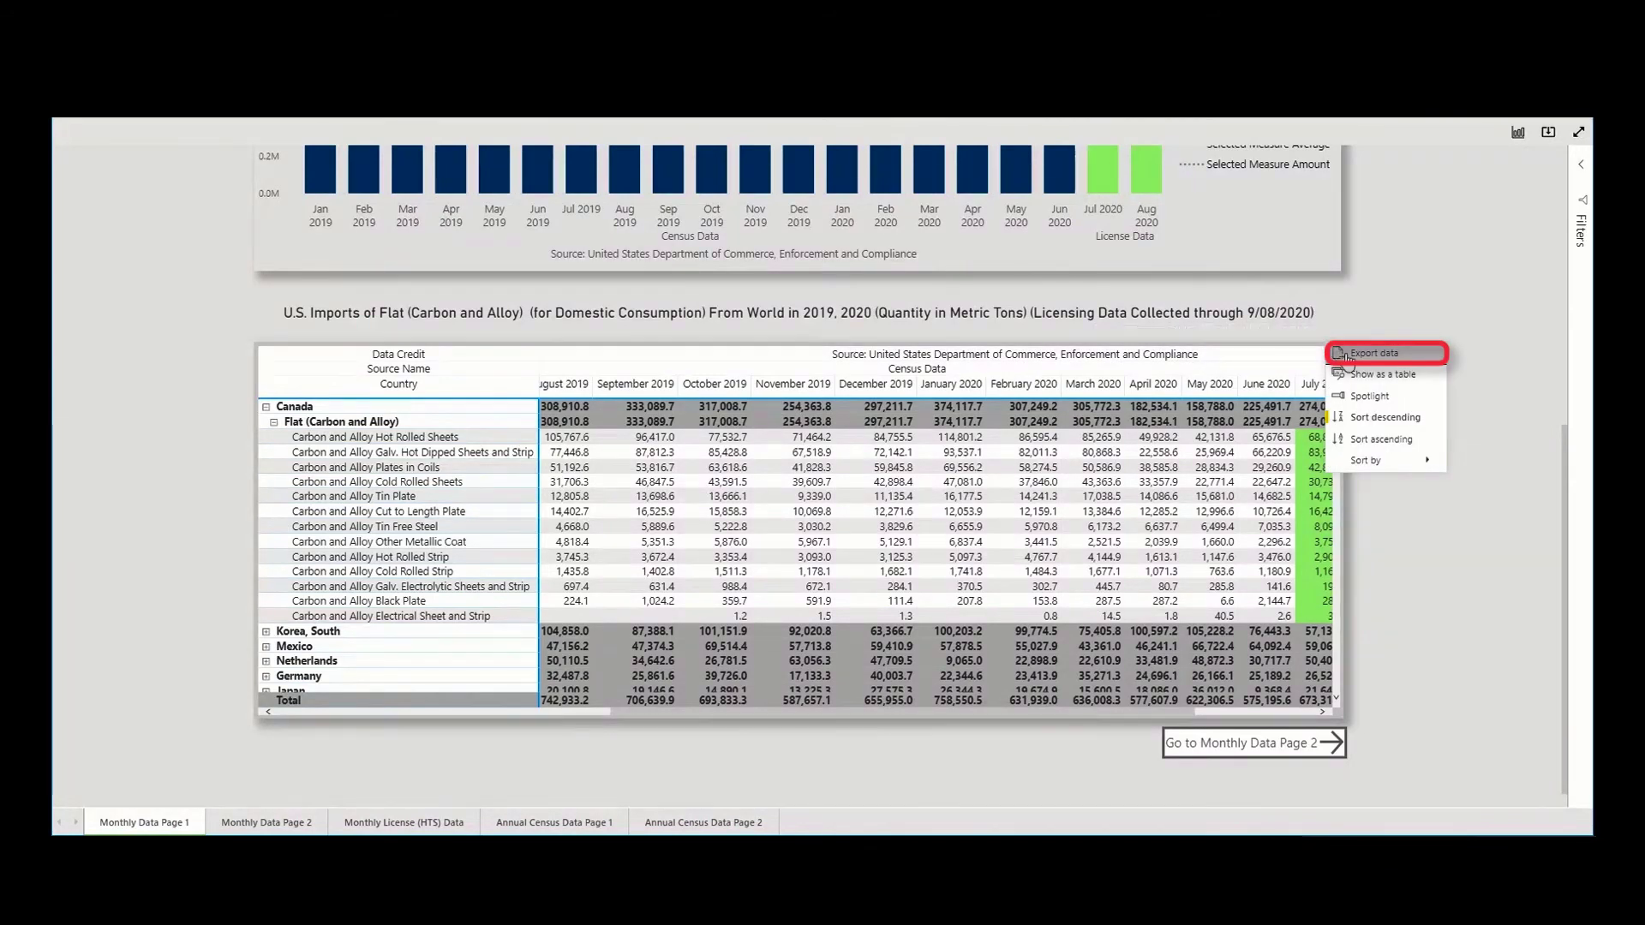
click(1371, 353)
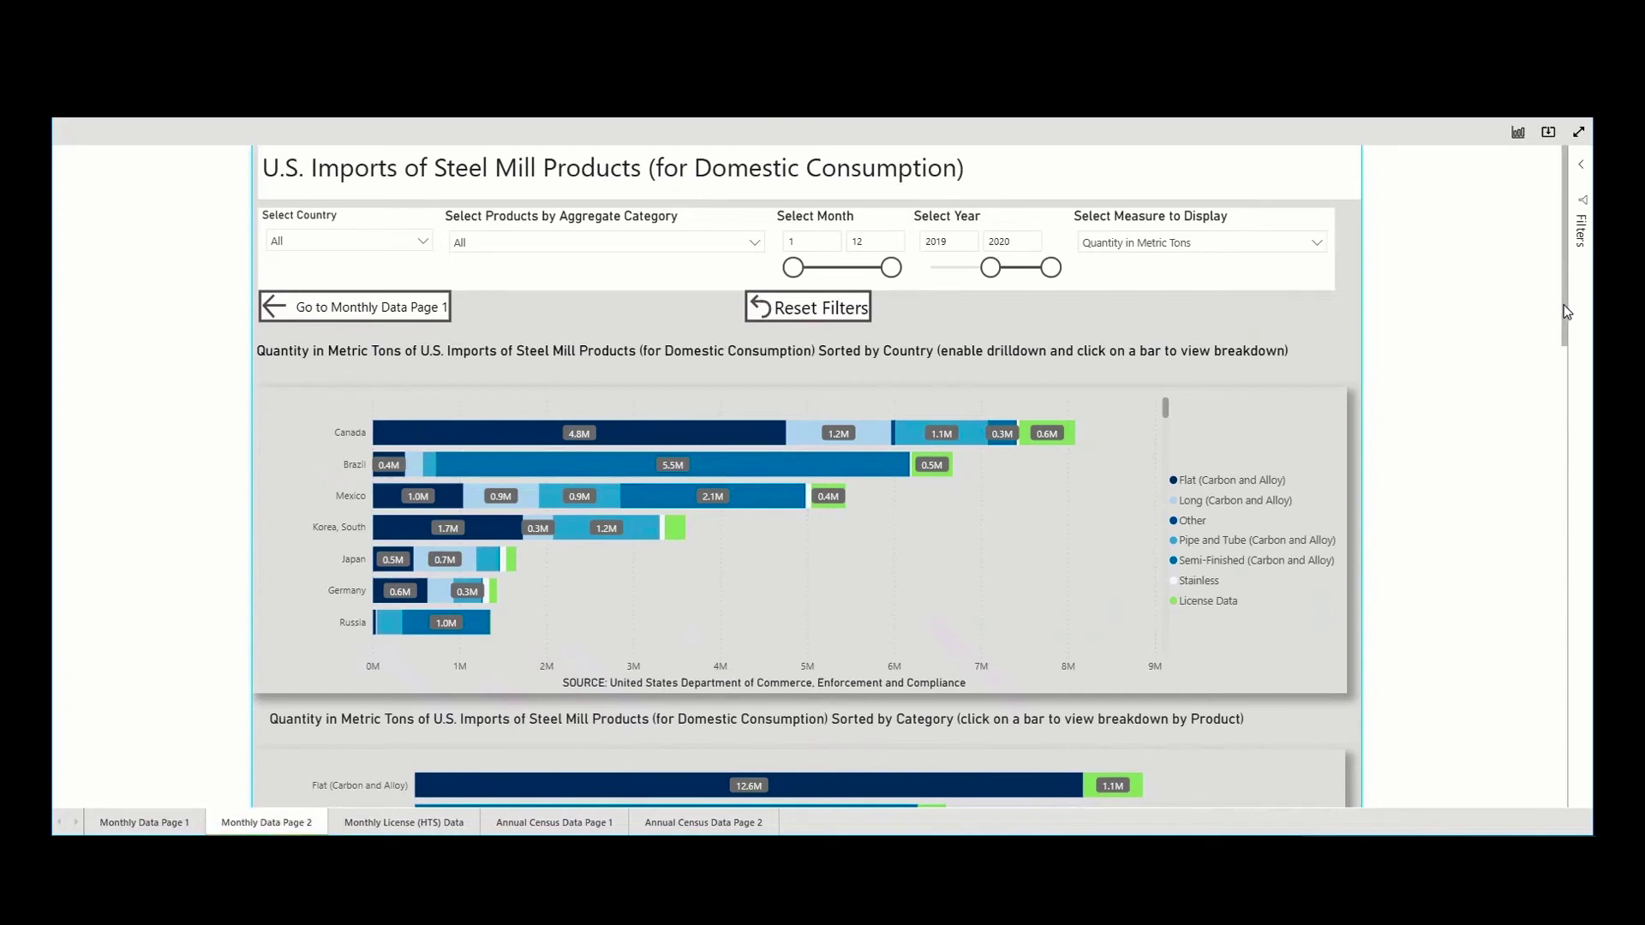
Turn on drill mode and drill the category chart into Flat (Carbon and Alloy) products.
scroll(1563, 321, down, 4)
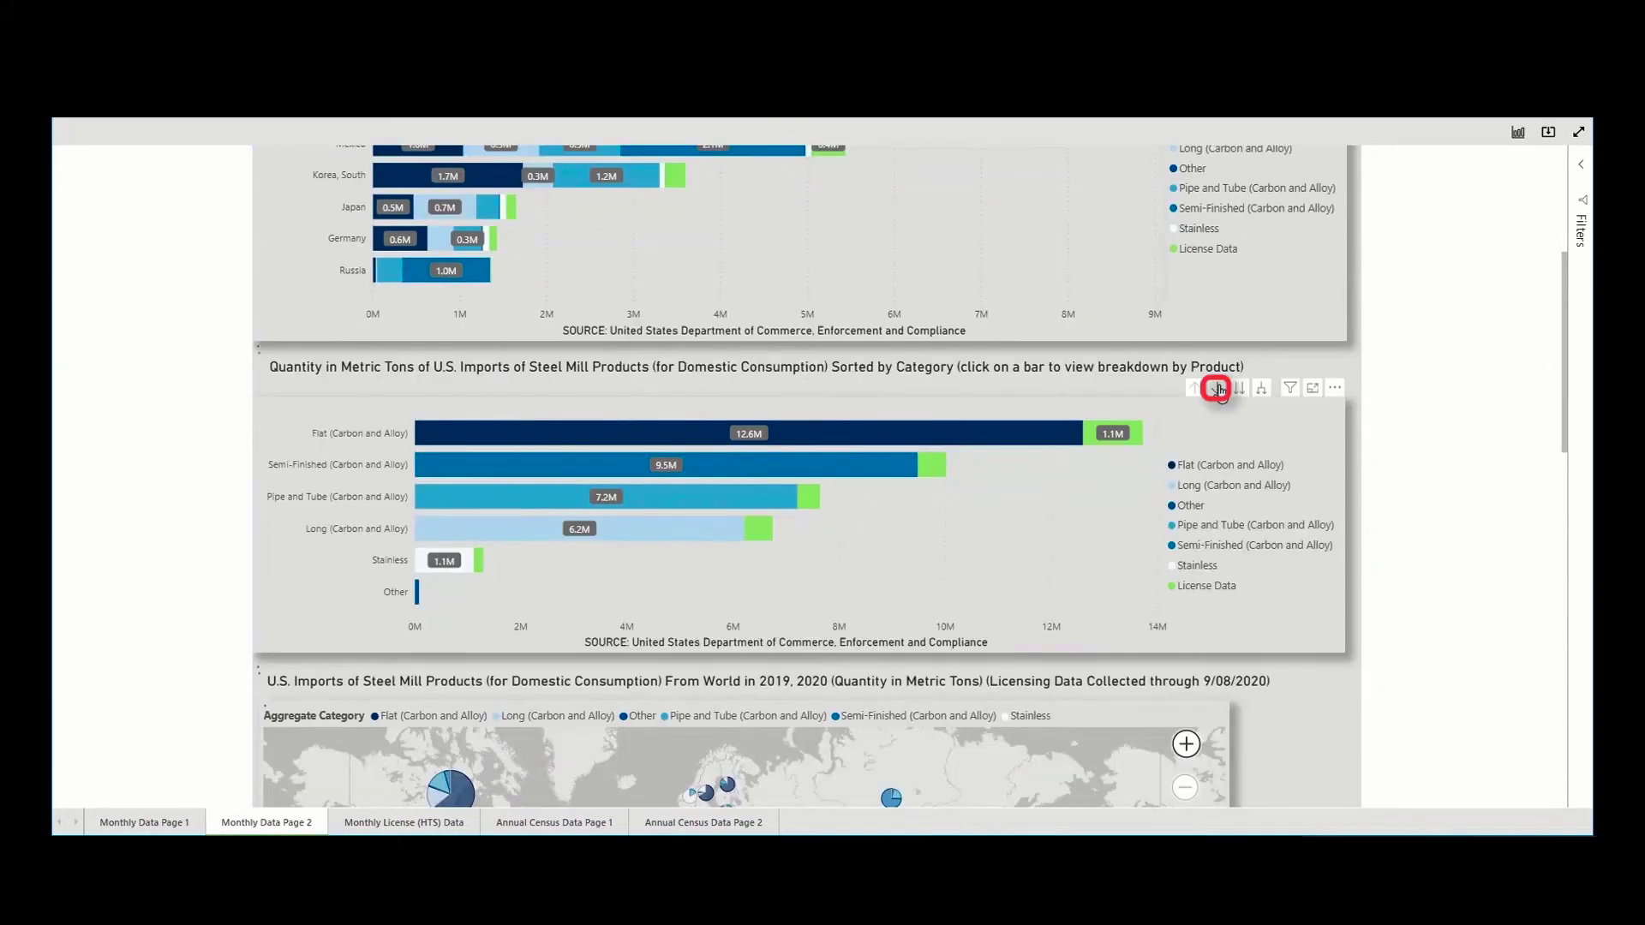
click(1217, 389)
click(1055, 444)
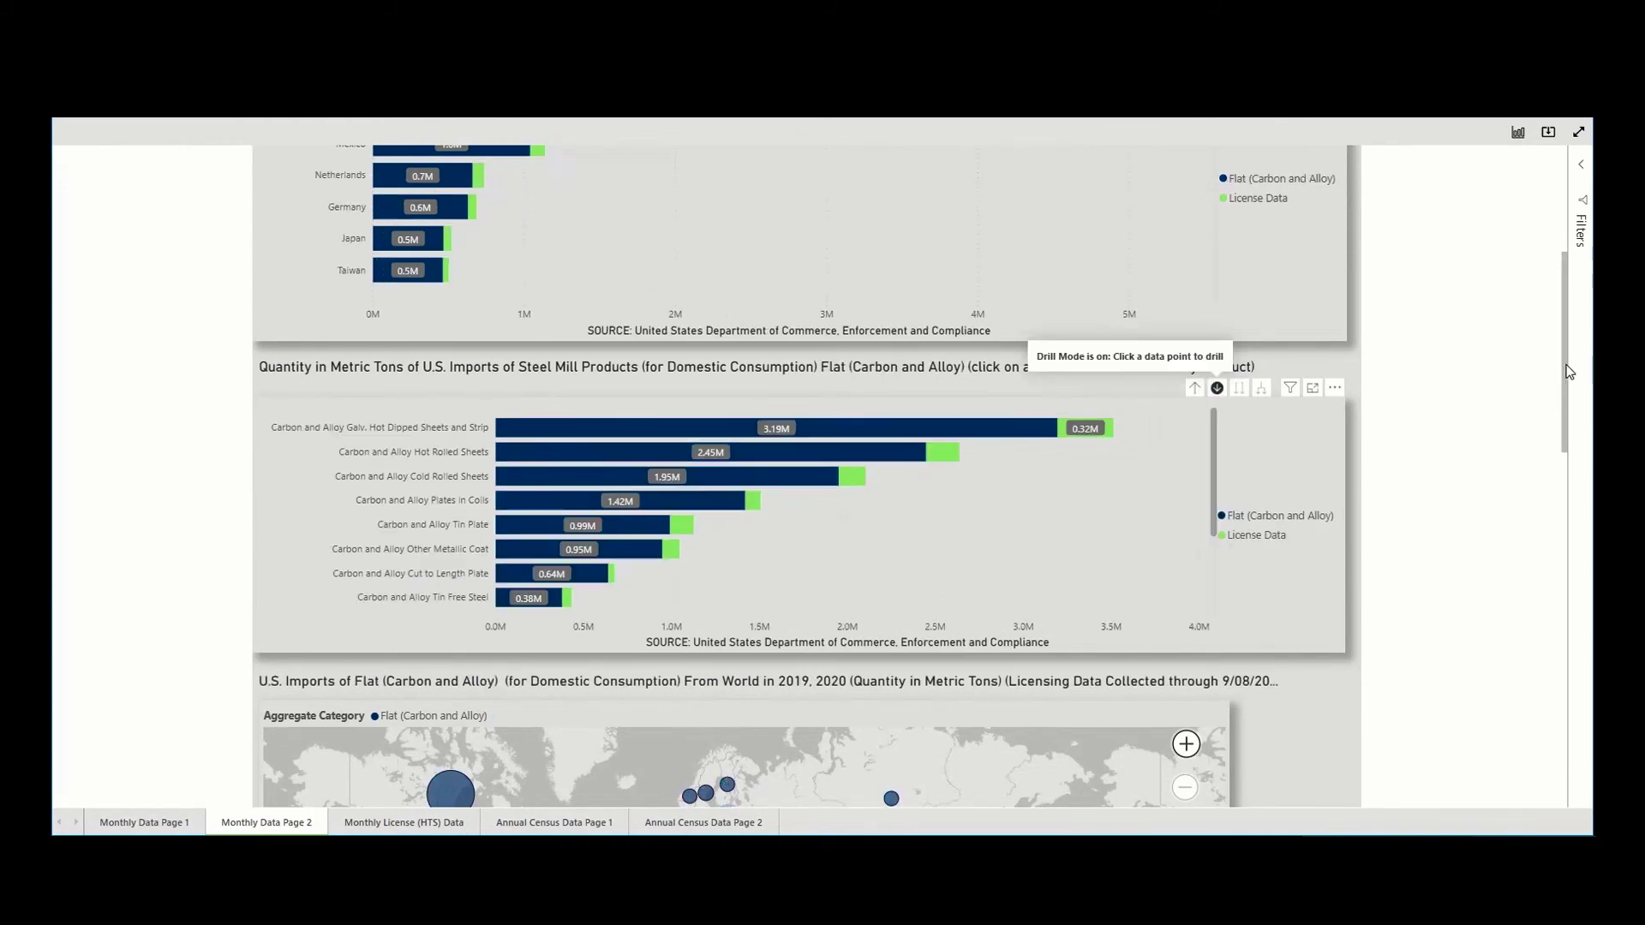
Zoom in four levels on the world import map.
scroll(1560, 379, down, 5)
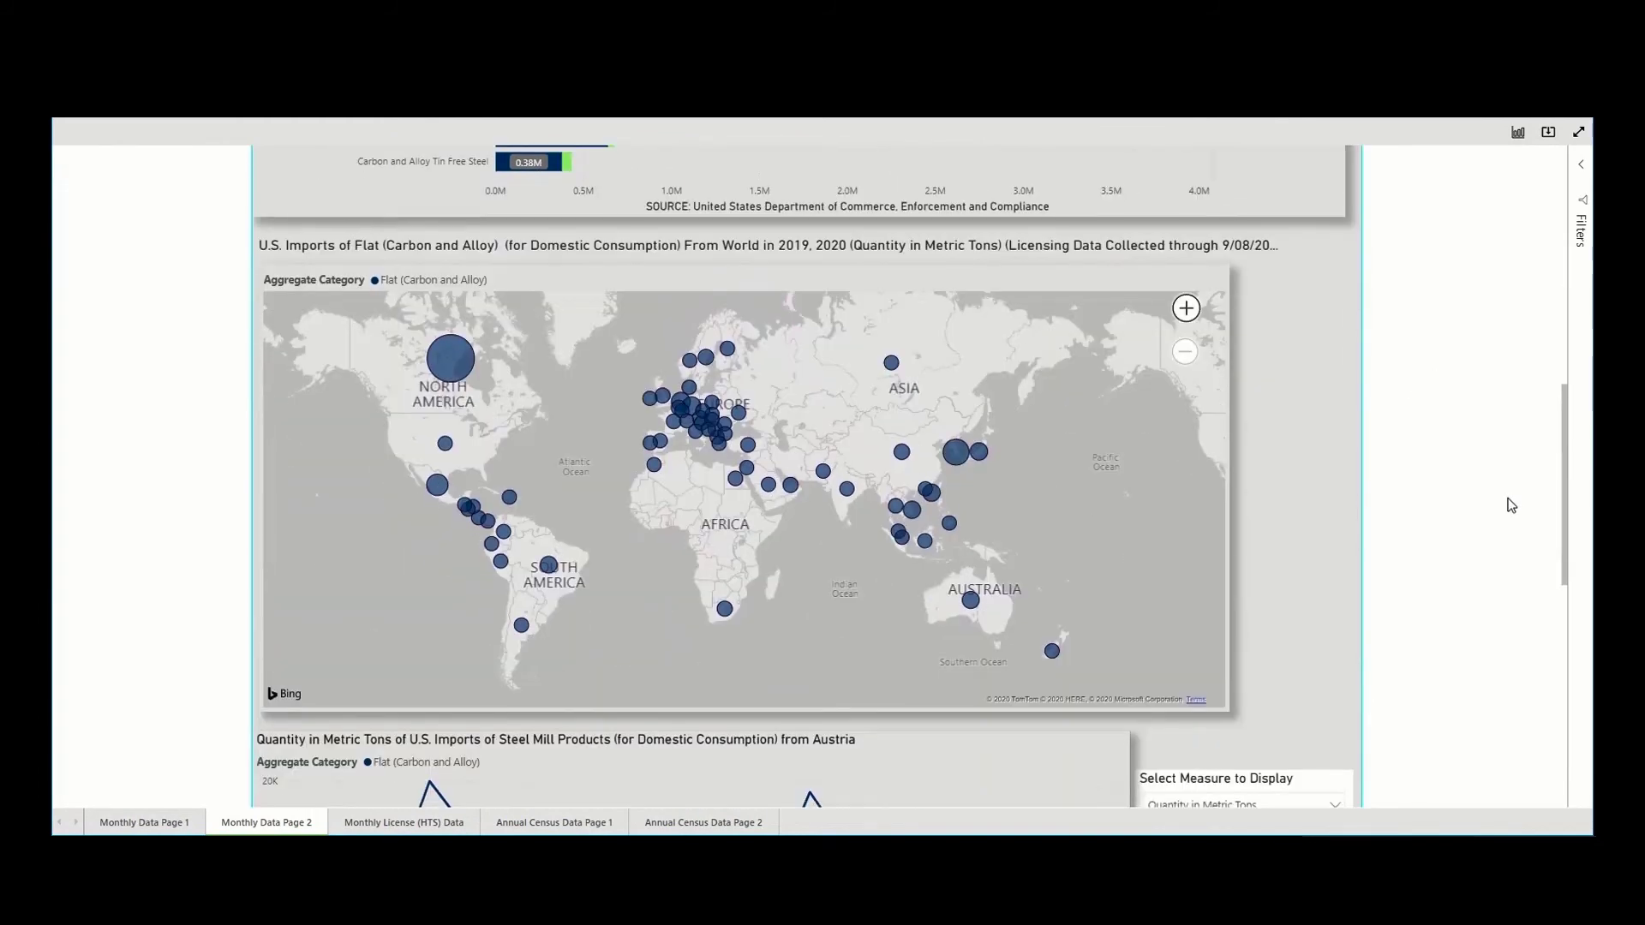
click(1187, 309)
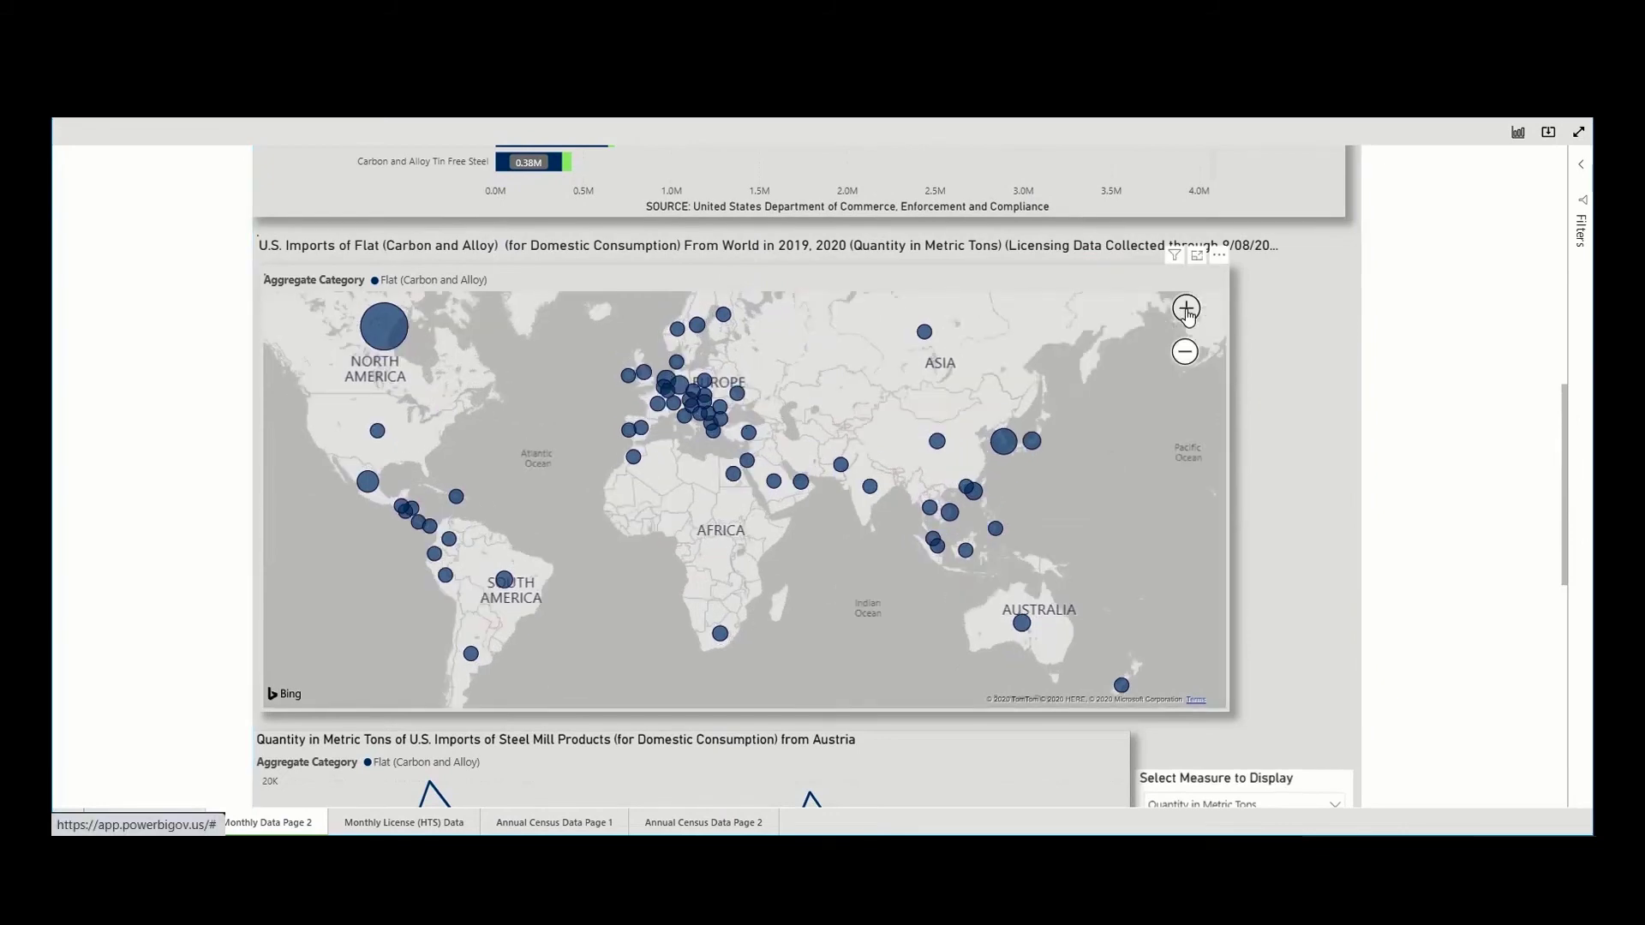
click(1187, 309)
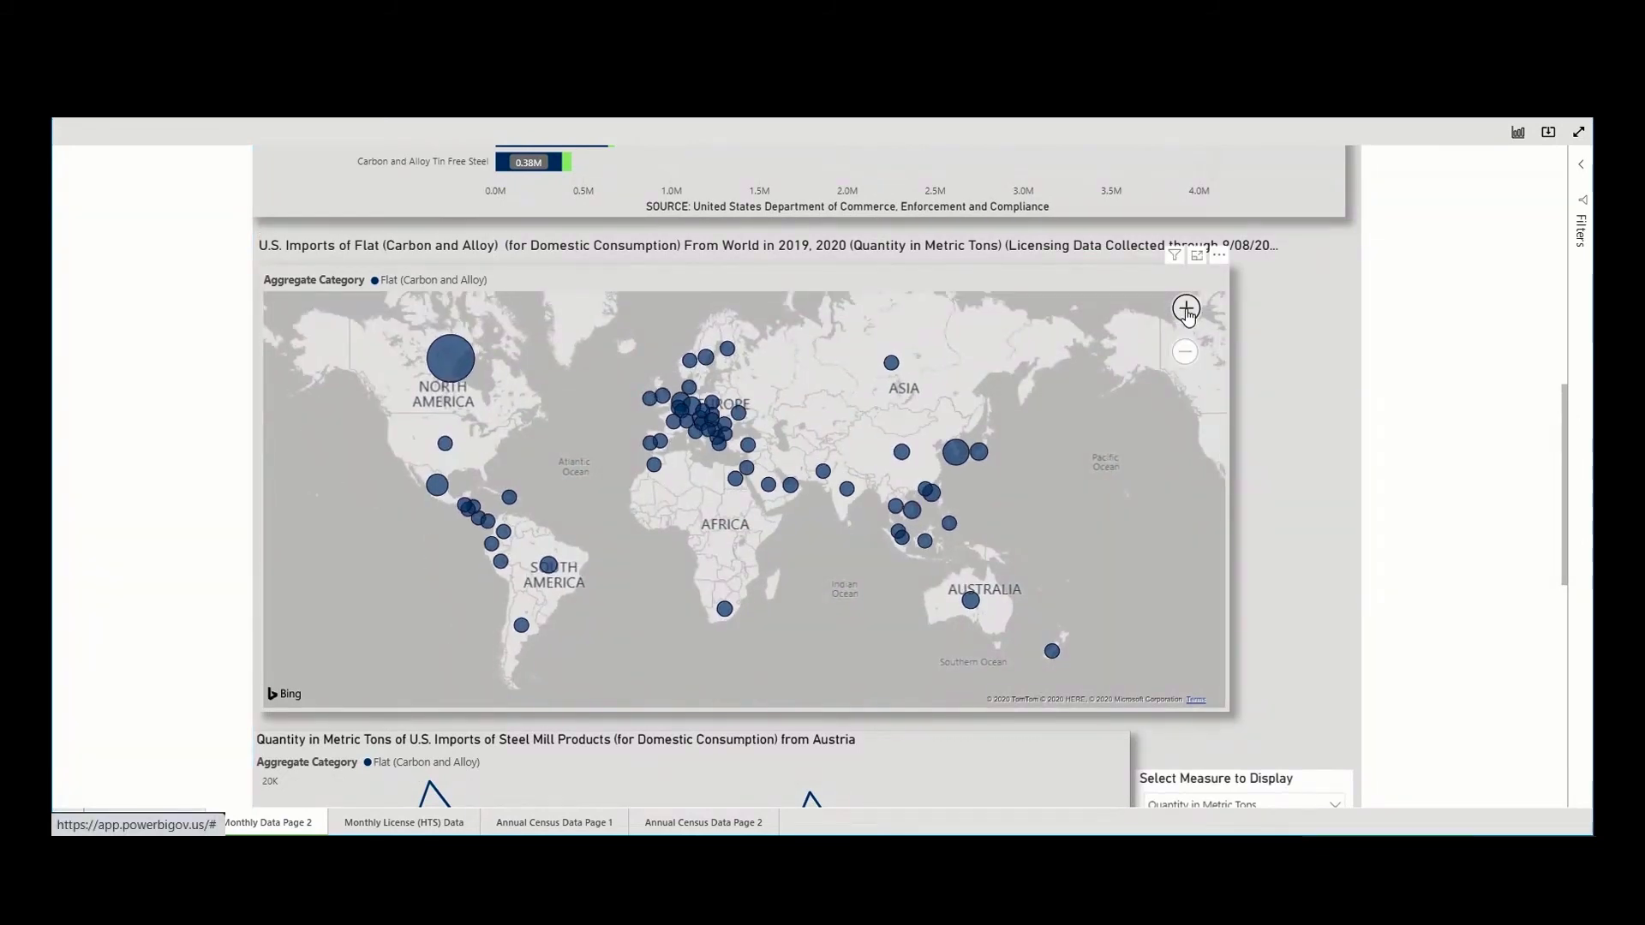
click(1187, 309)
click(1187, 309)
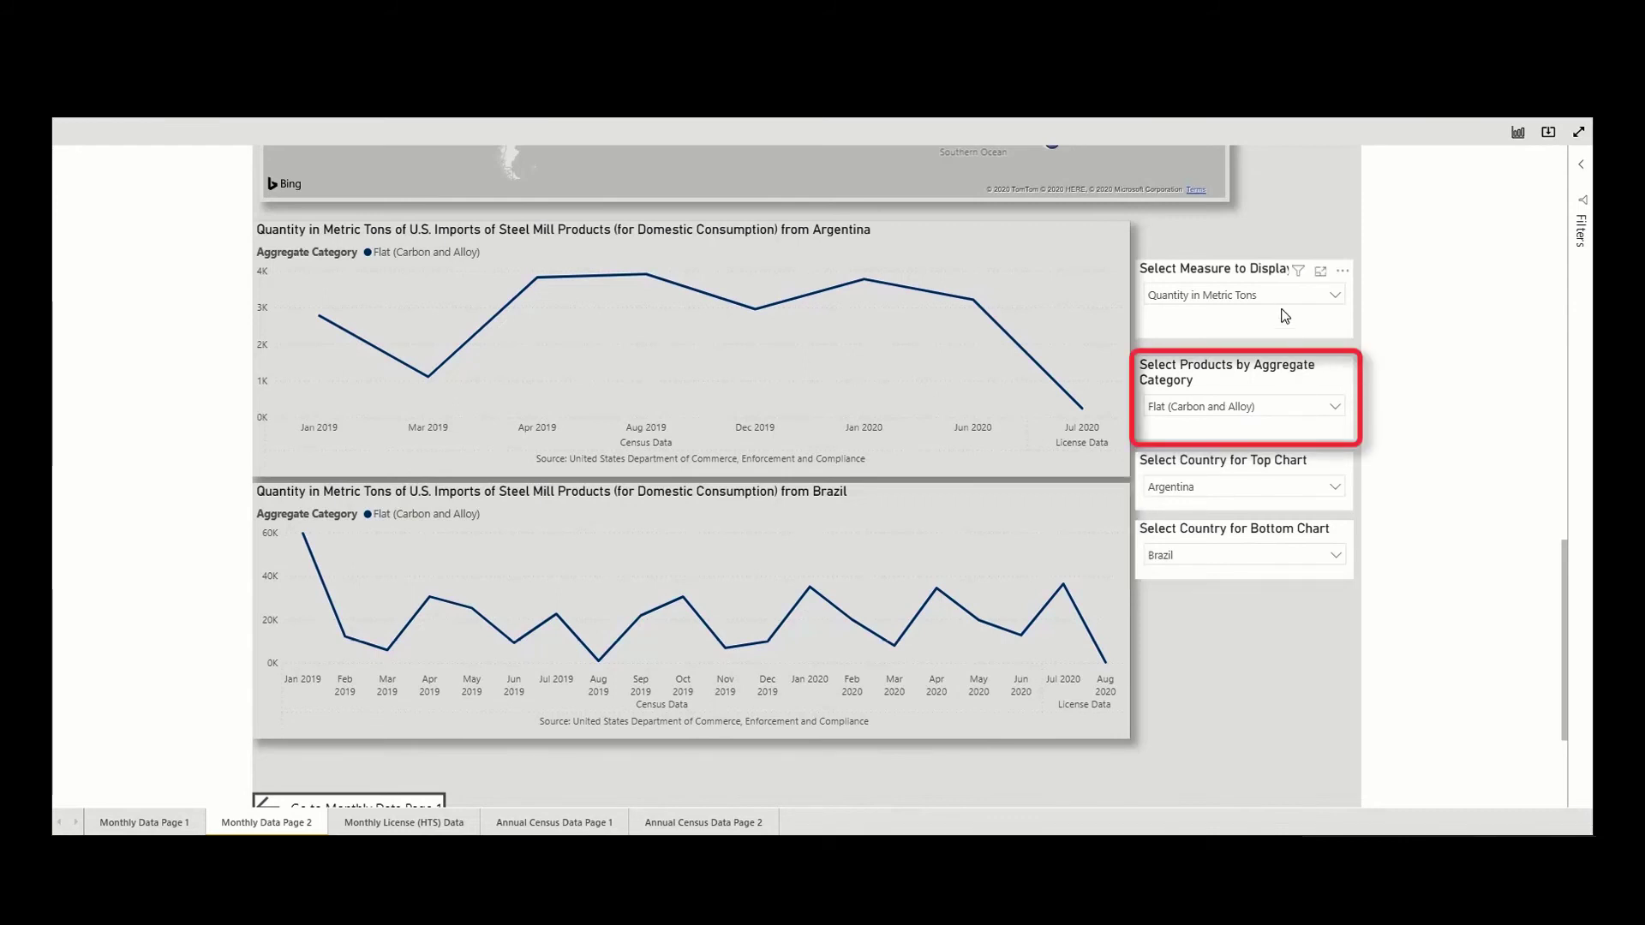
click(1335, 410)
click(1337, 411)
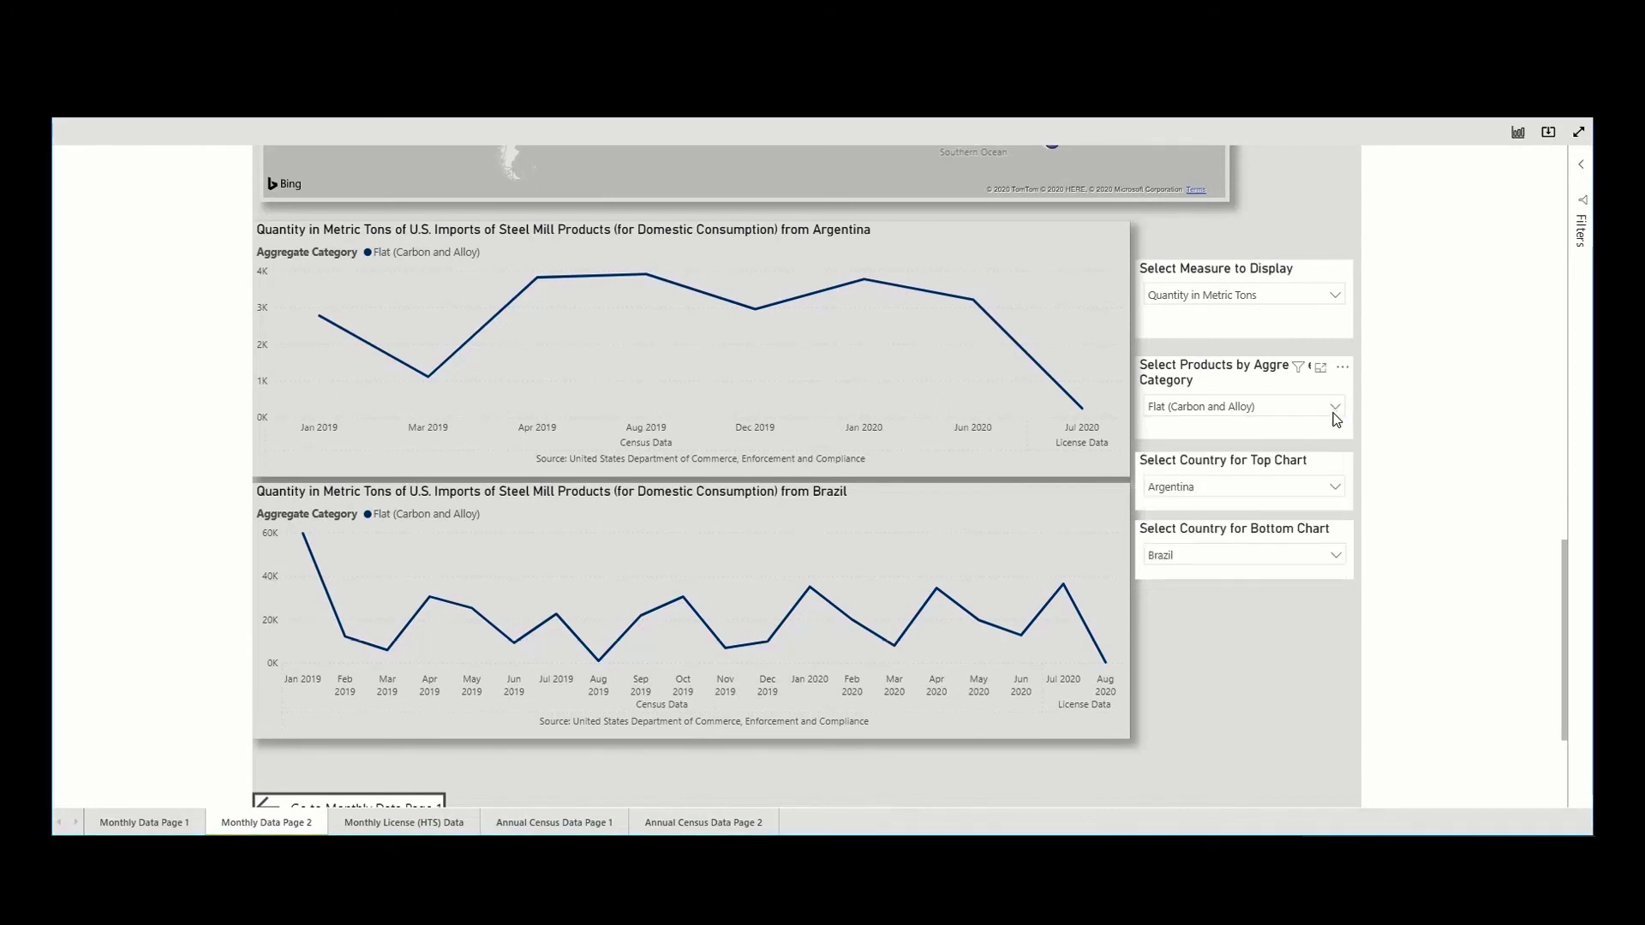
click(1335, 490)
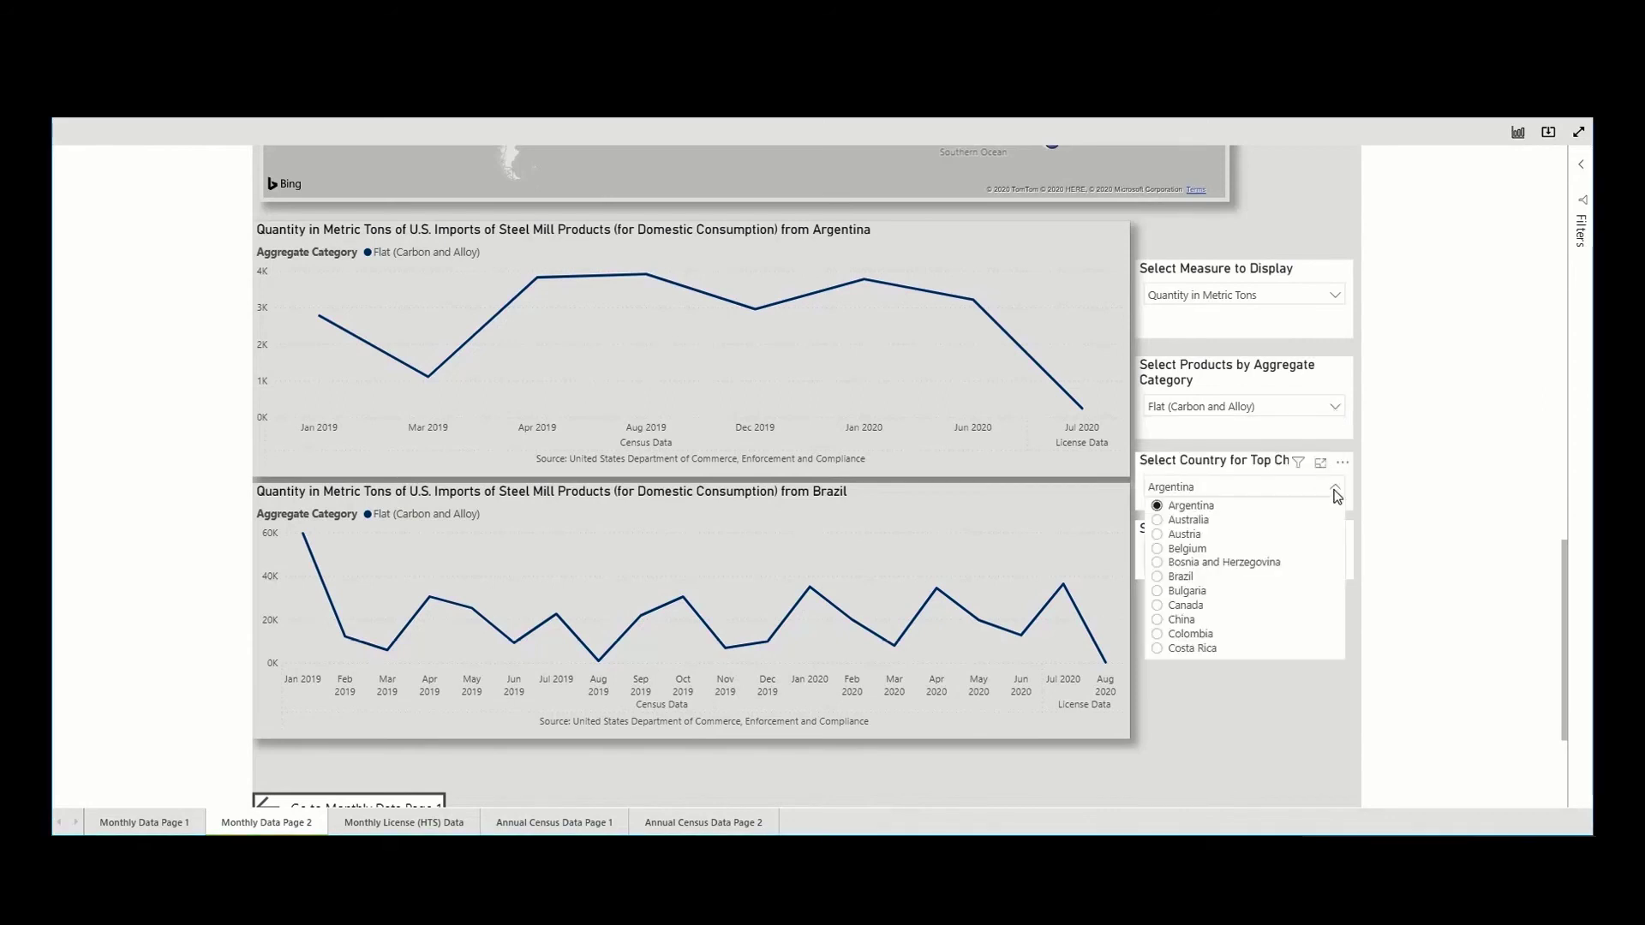
click(1336, 495)
click(1334, 561)
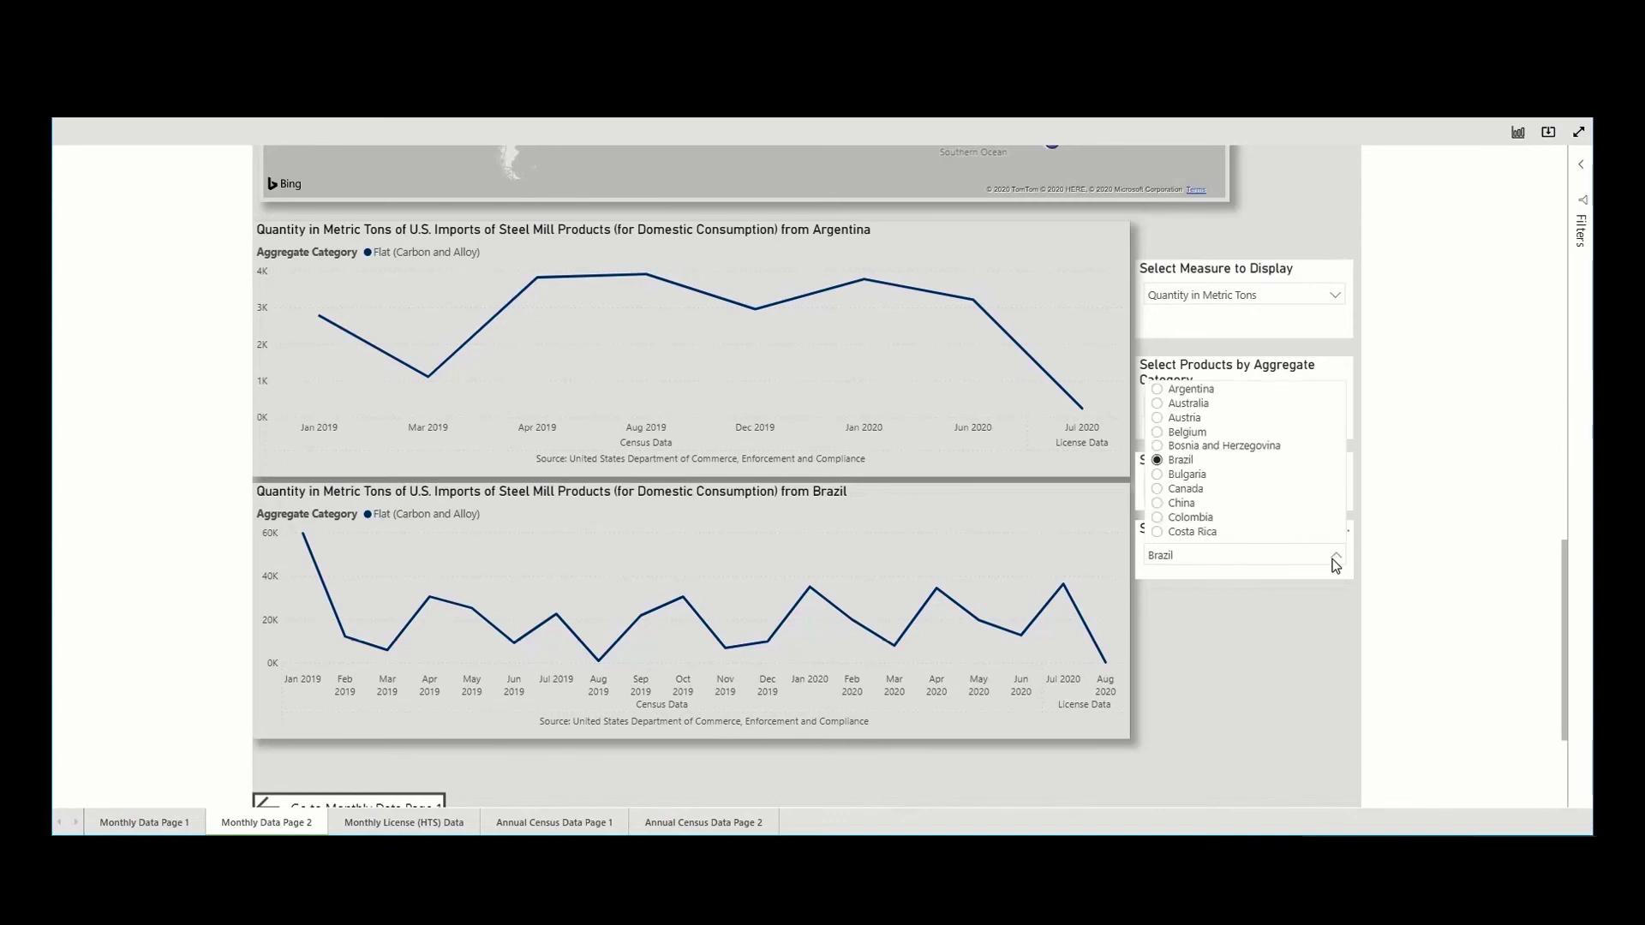
click(1335, 558)
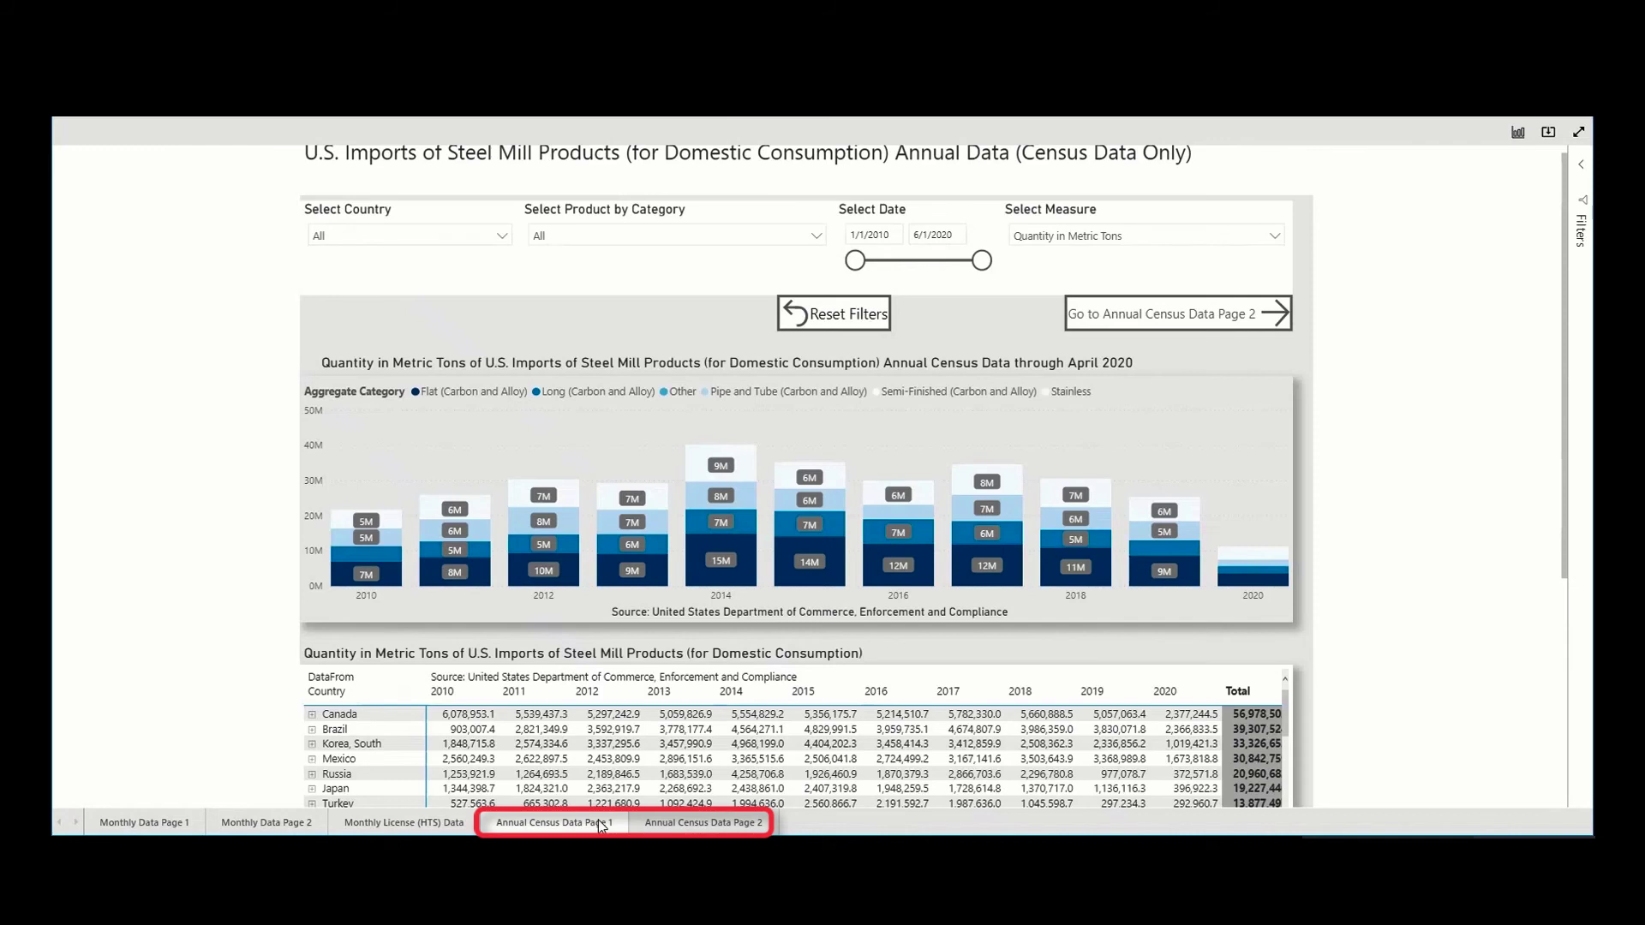
On the Monthly License (HTS) Data page, drill Semi-Finished into HTS codes, then back to all five categories.
click(440, 821)
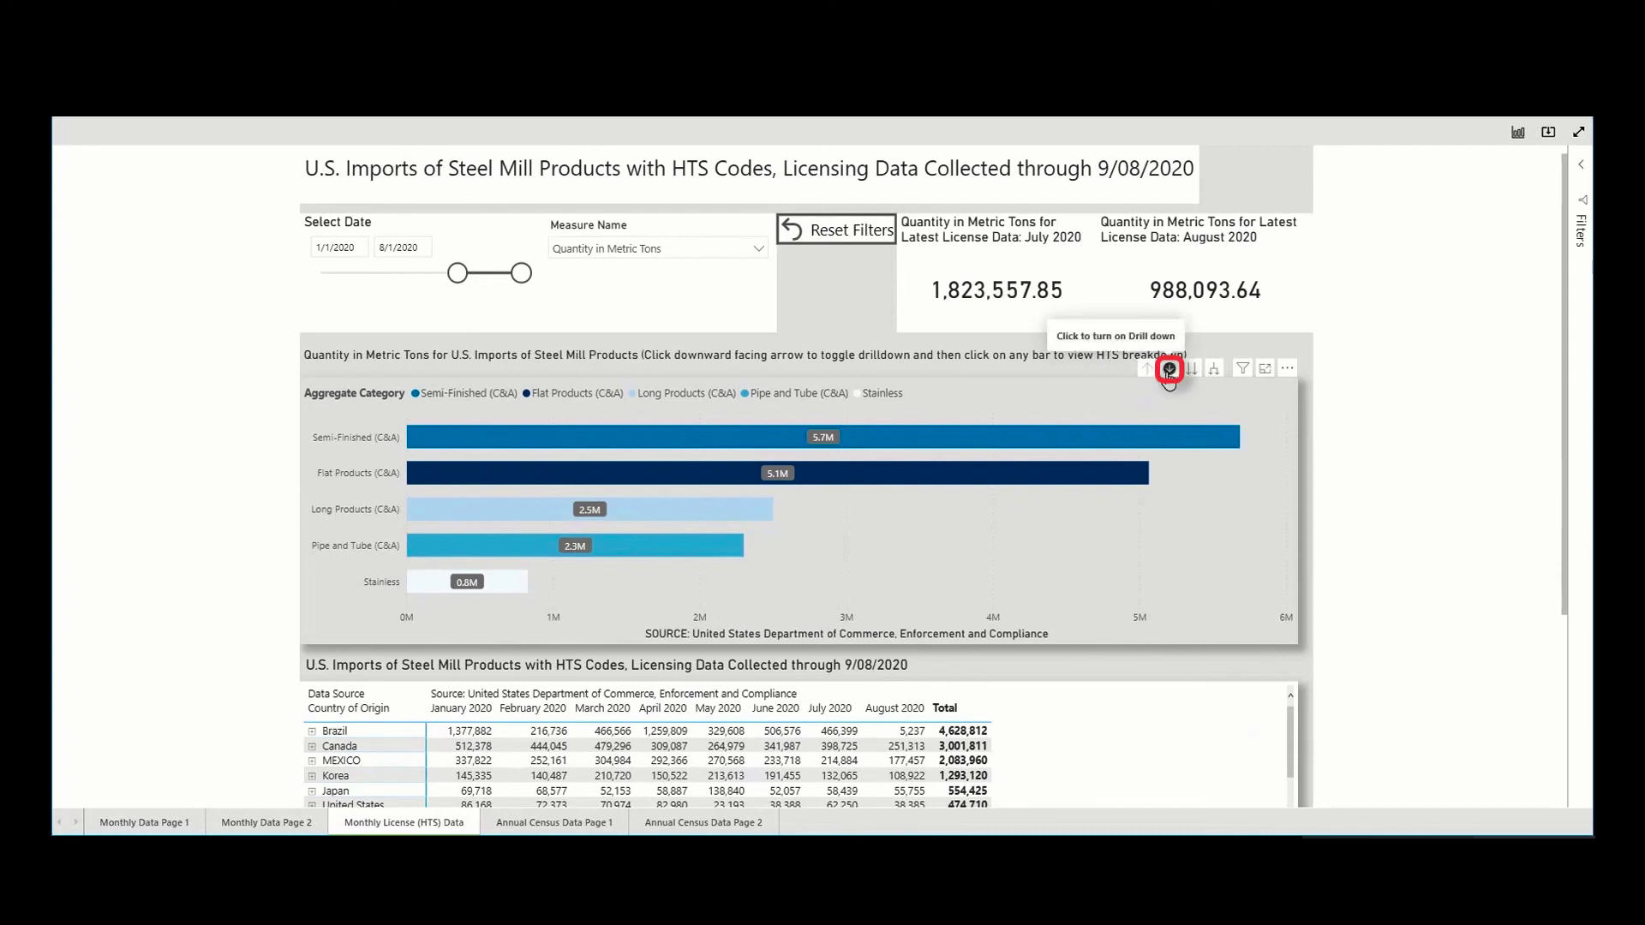
click(1168, 370)
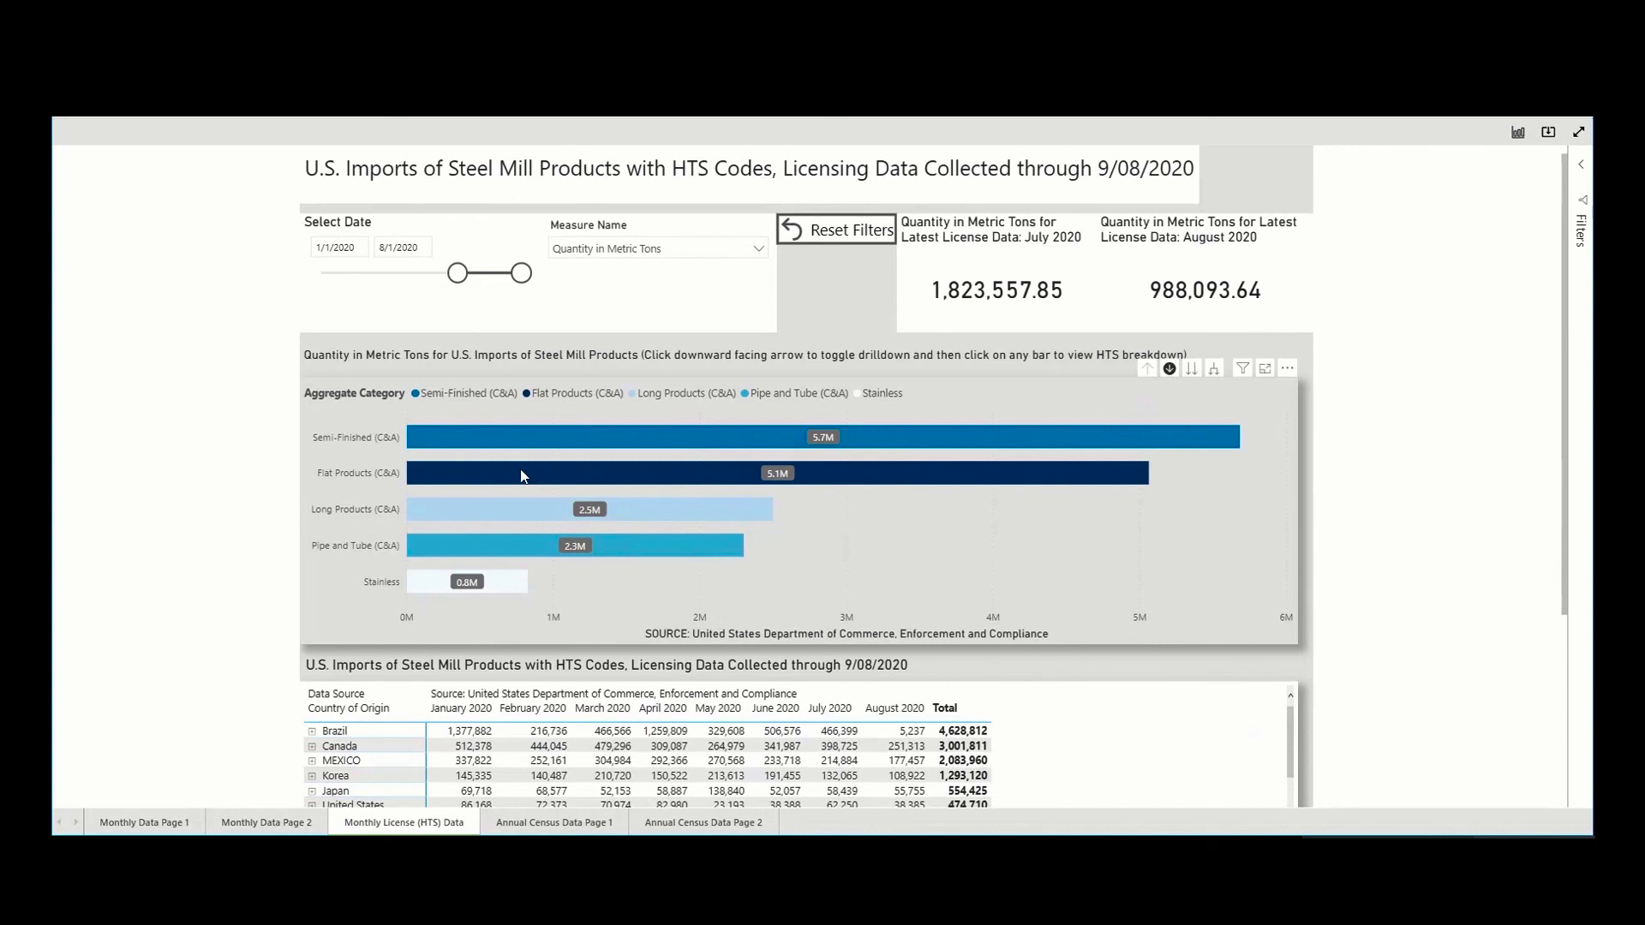
mouse_move(454, 475)
click(425, 438)
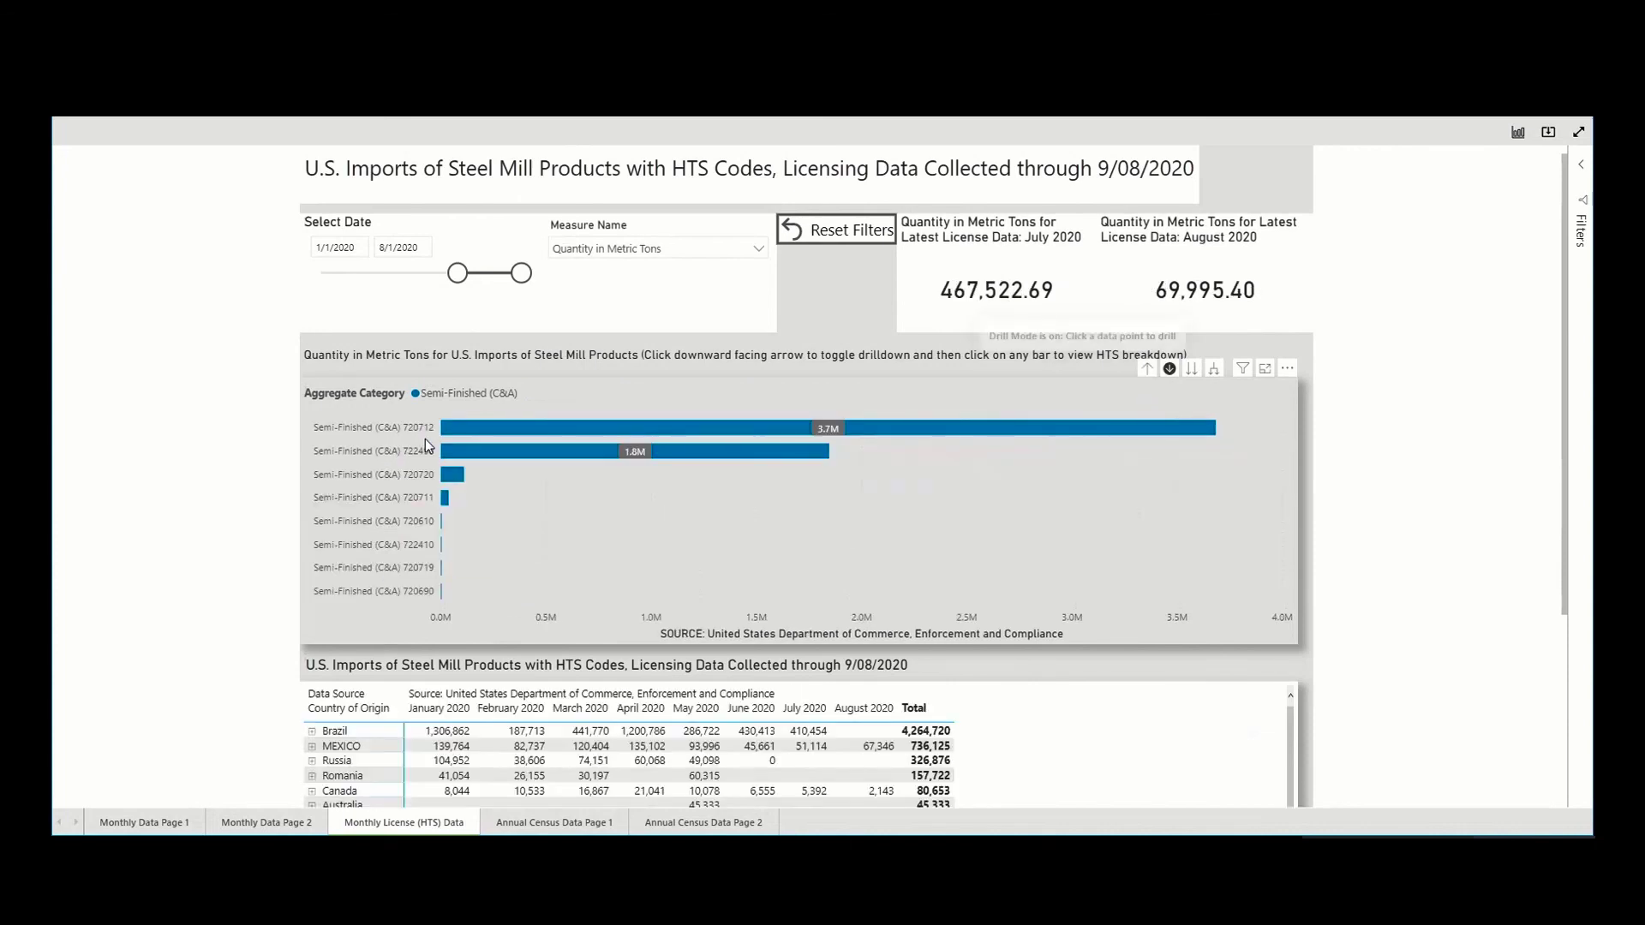
mouse_move(467, 435)
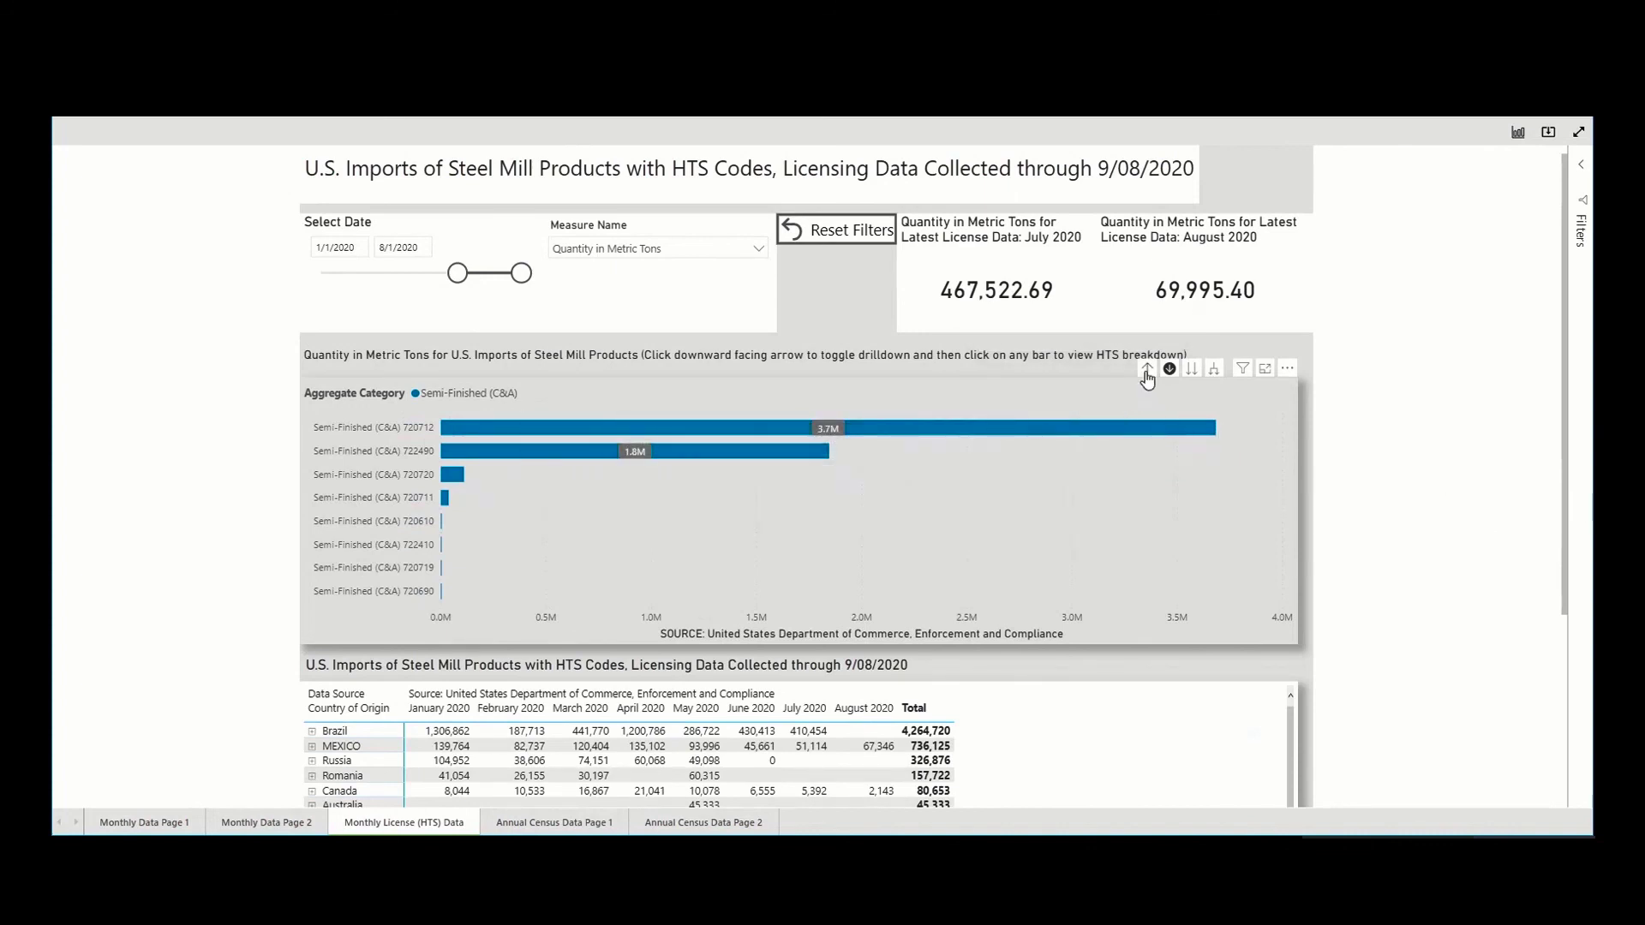
click(1148, 370)
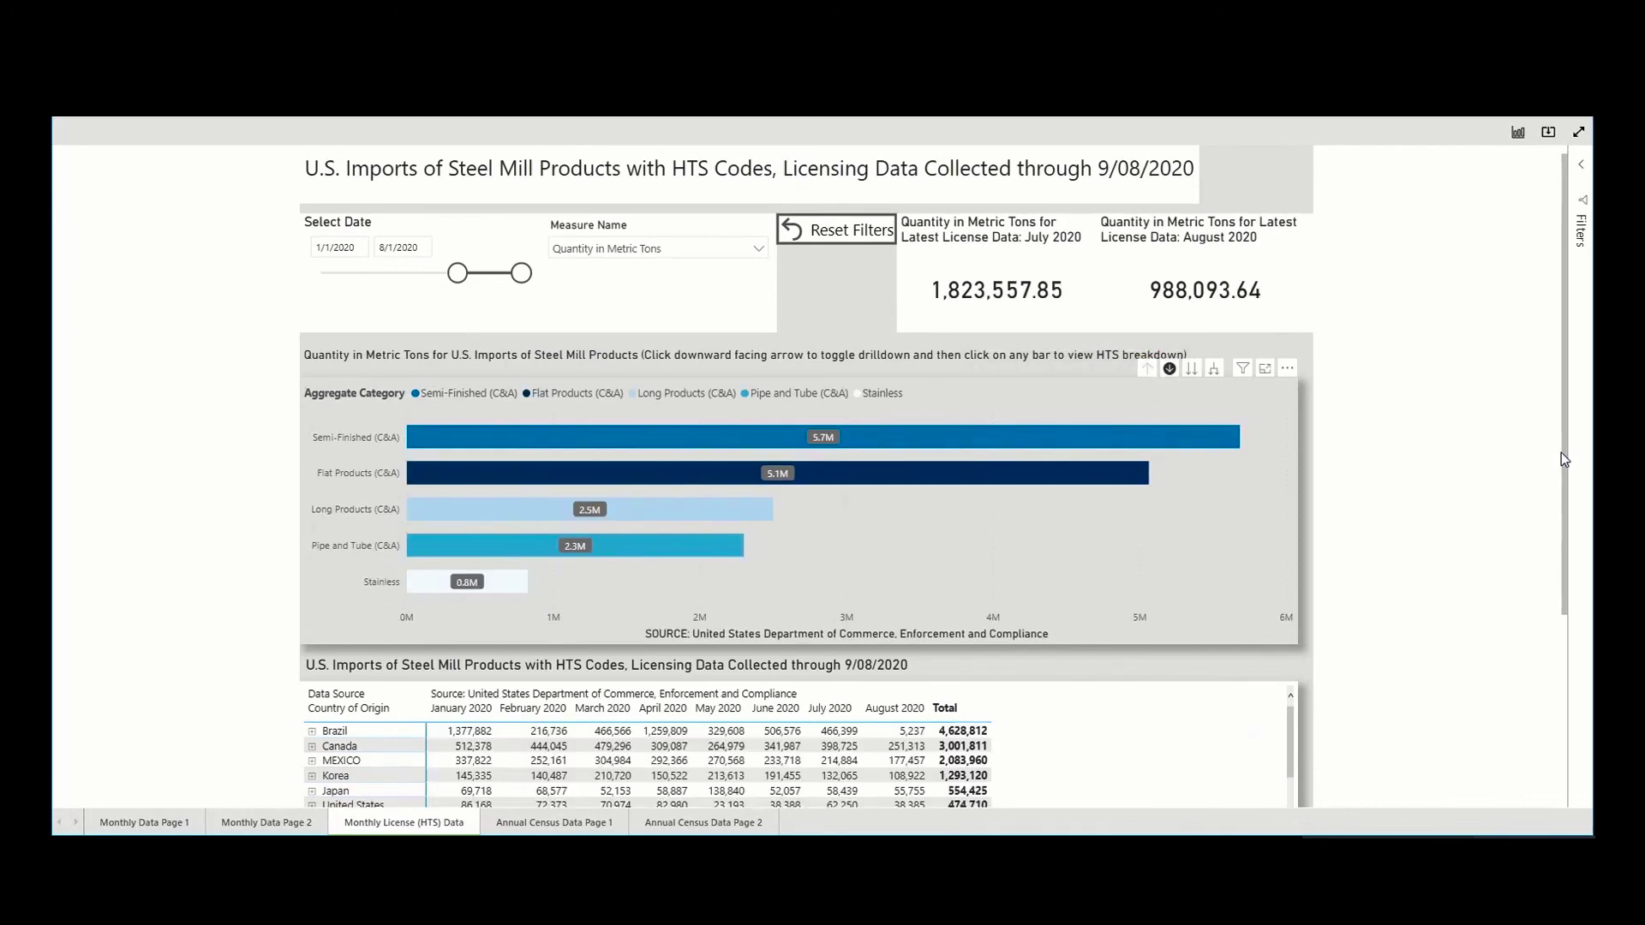
Expand Brazil's row in the HTS table into its five categories and show the table's More options menu.
scroll(1561, 452, down, 1)
scroll(1555, 514, down, 5)
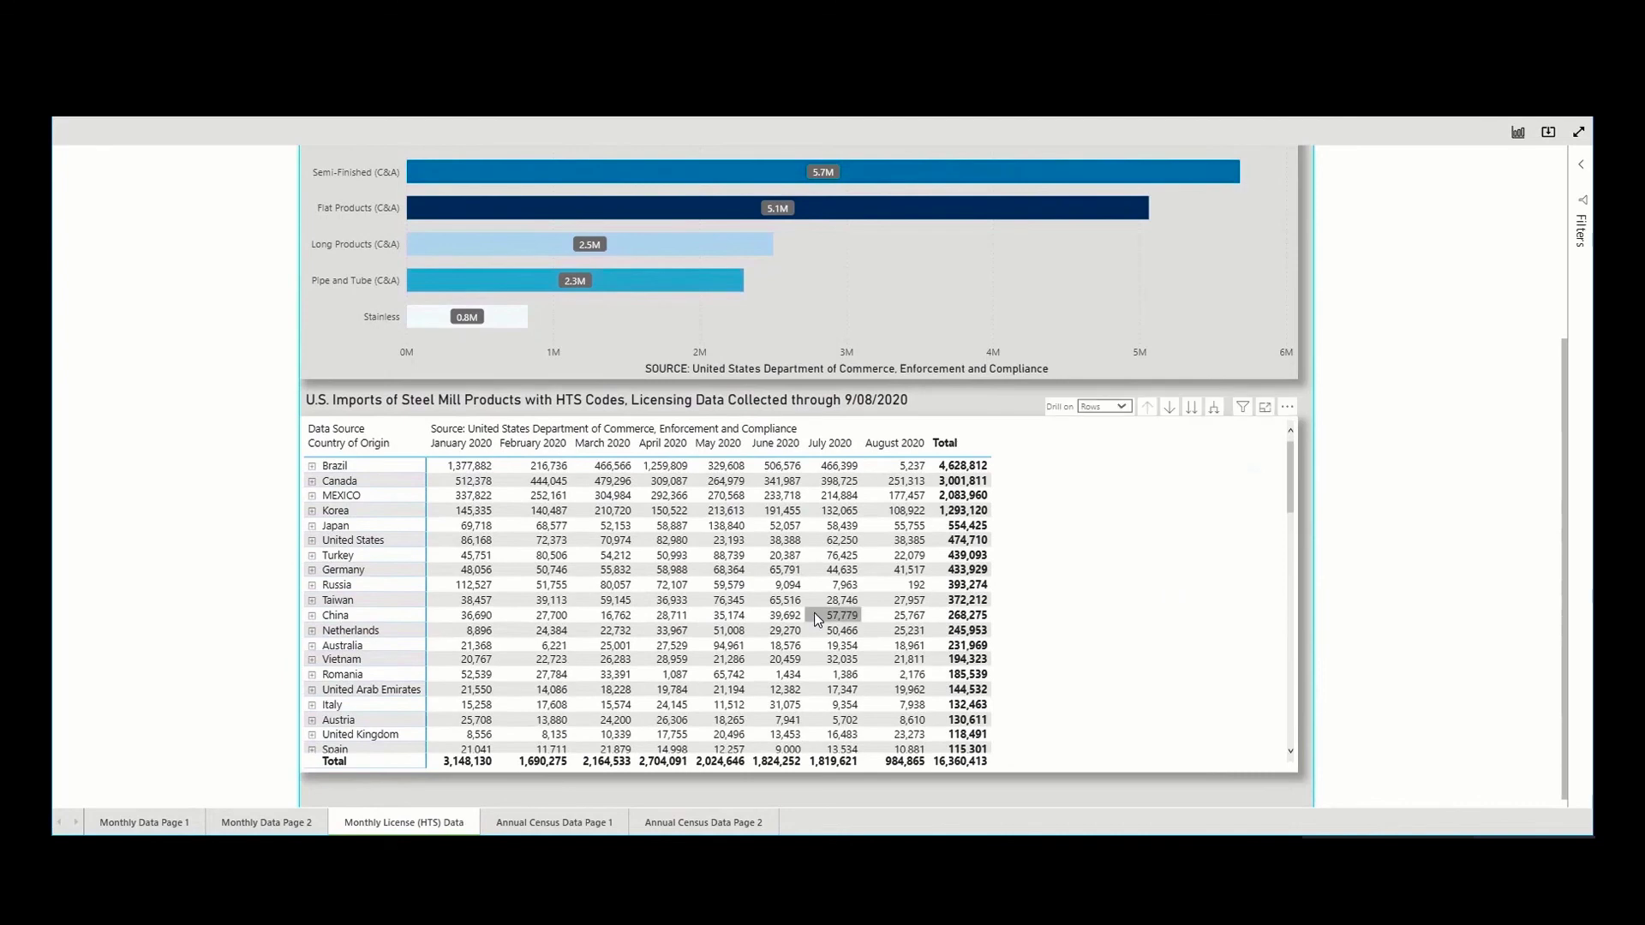
click(312, 468)
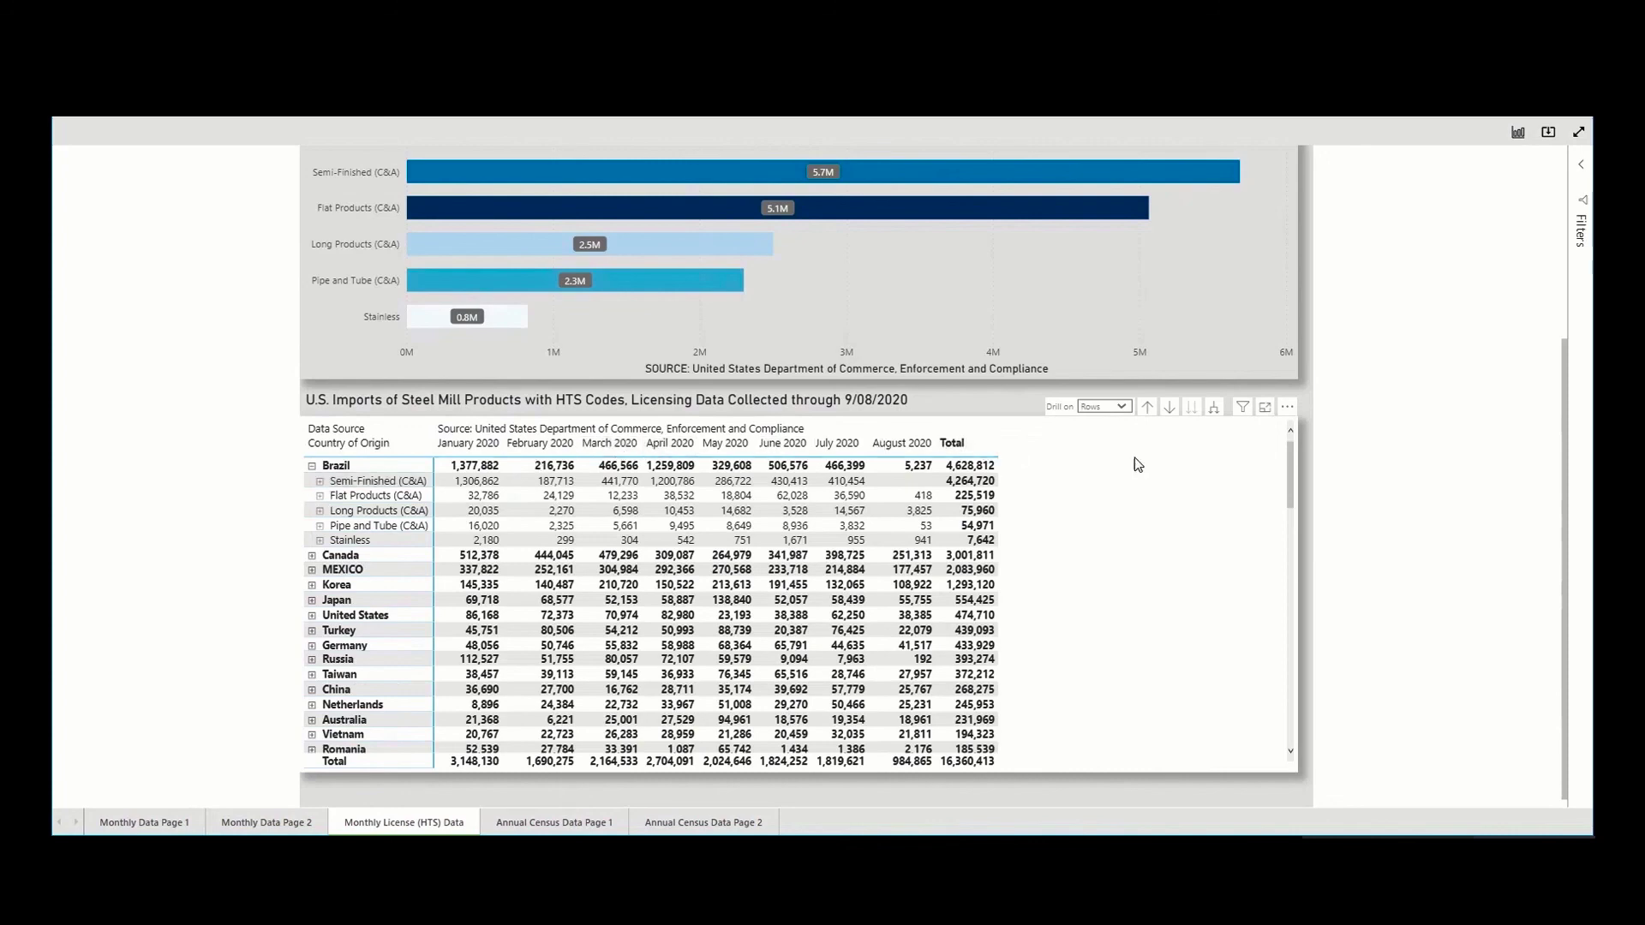
click(1287, 407)
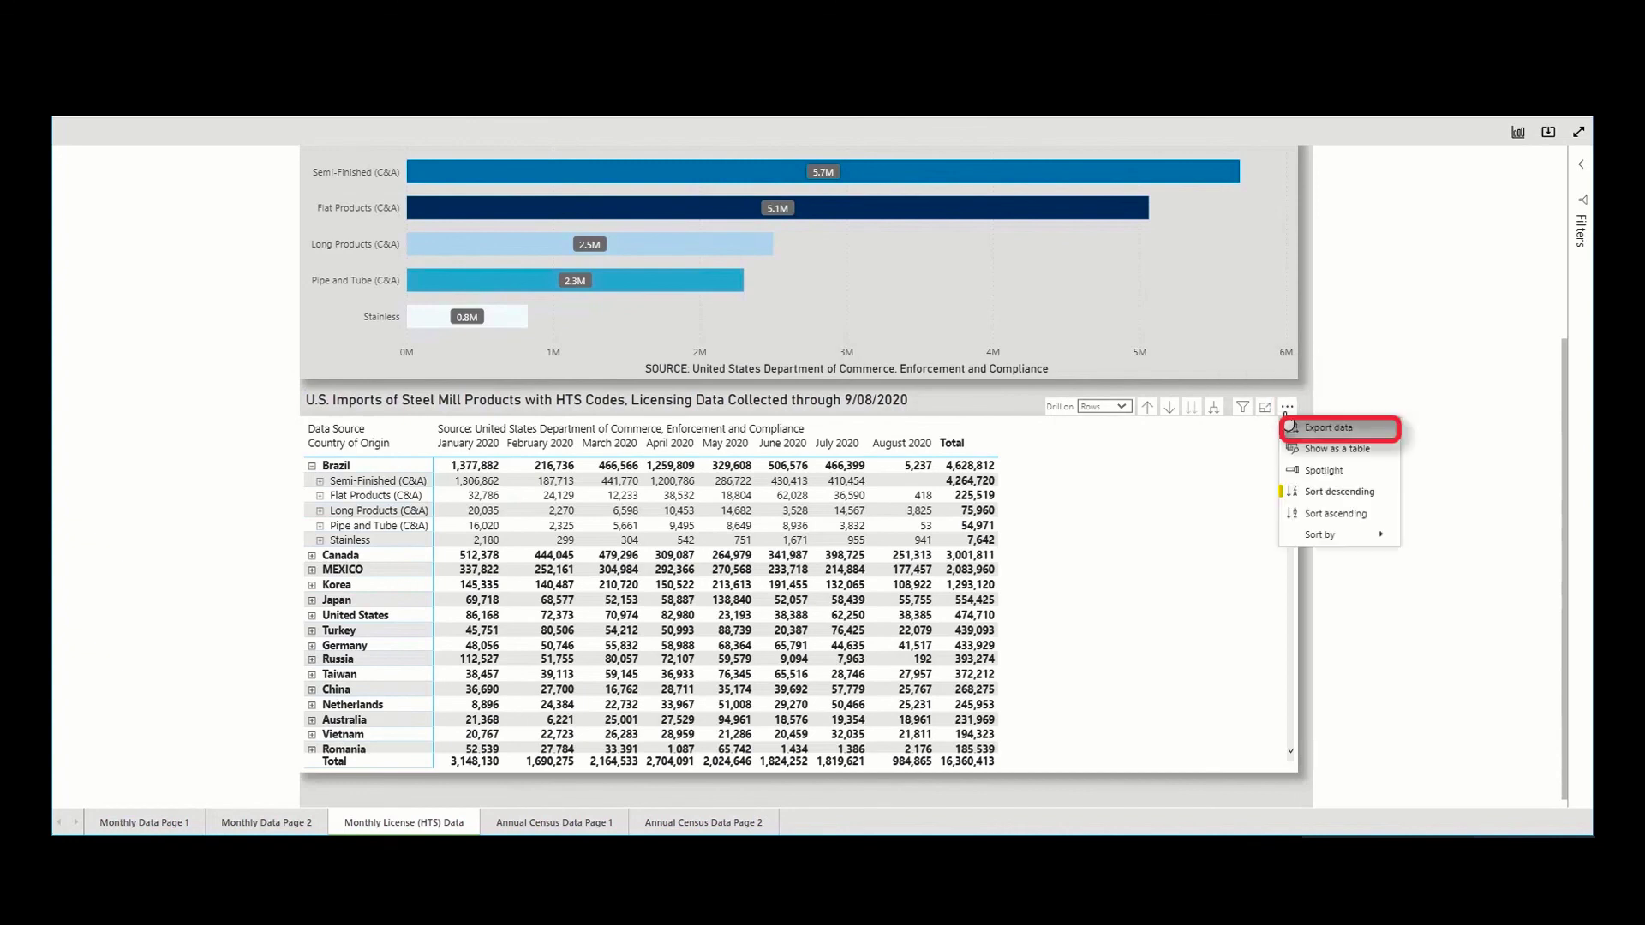